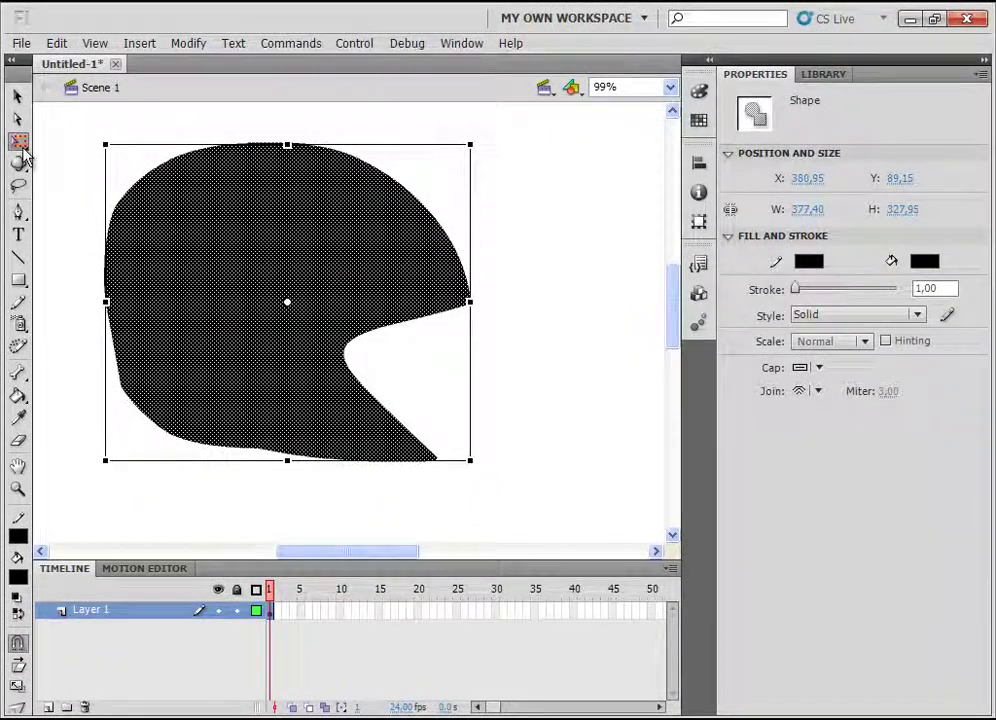
- Deselect the helmet and pick the black-to-white radial gradient as the Paint Bucket fill
{"action": "left_click", "coordinate": [18, 142]}
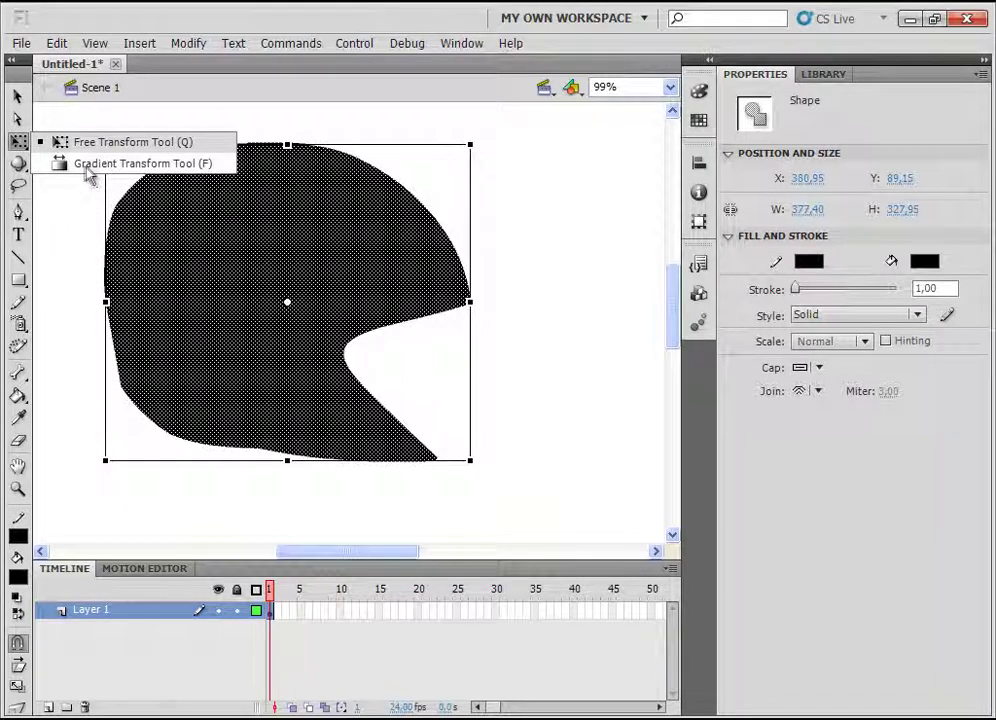
{"action": "left_click", "coordinate": [71, 204]}
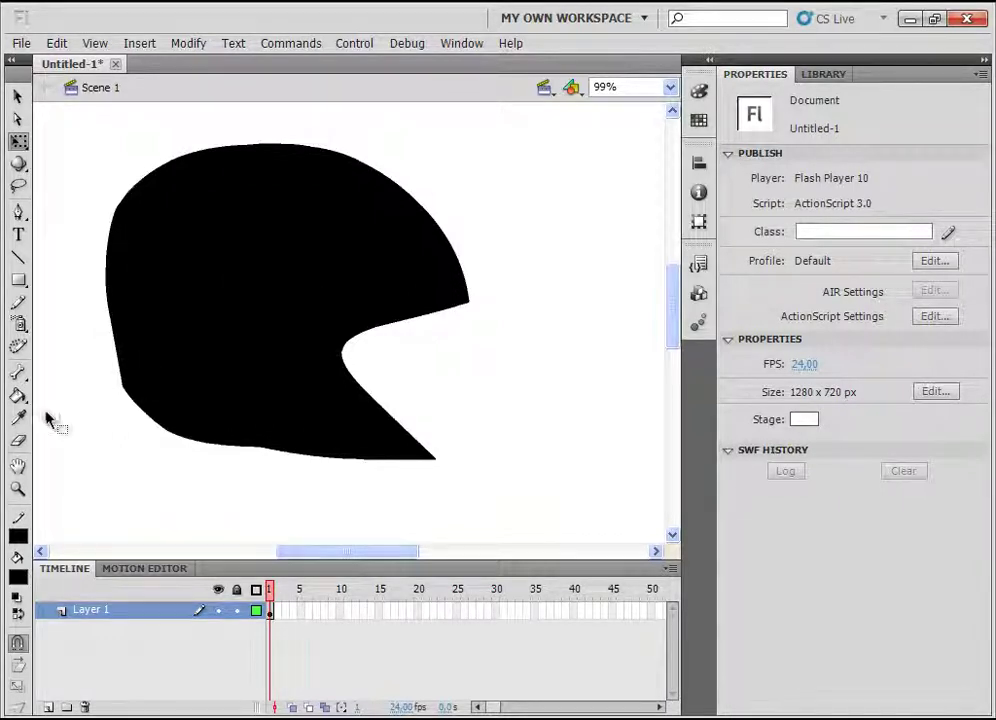
{"action": "left_click", "coordinate": [19, 397]}
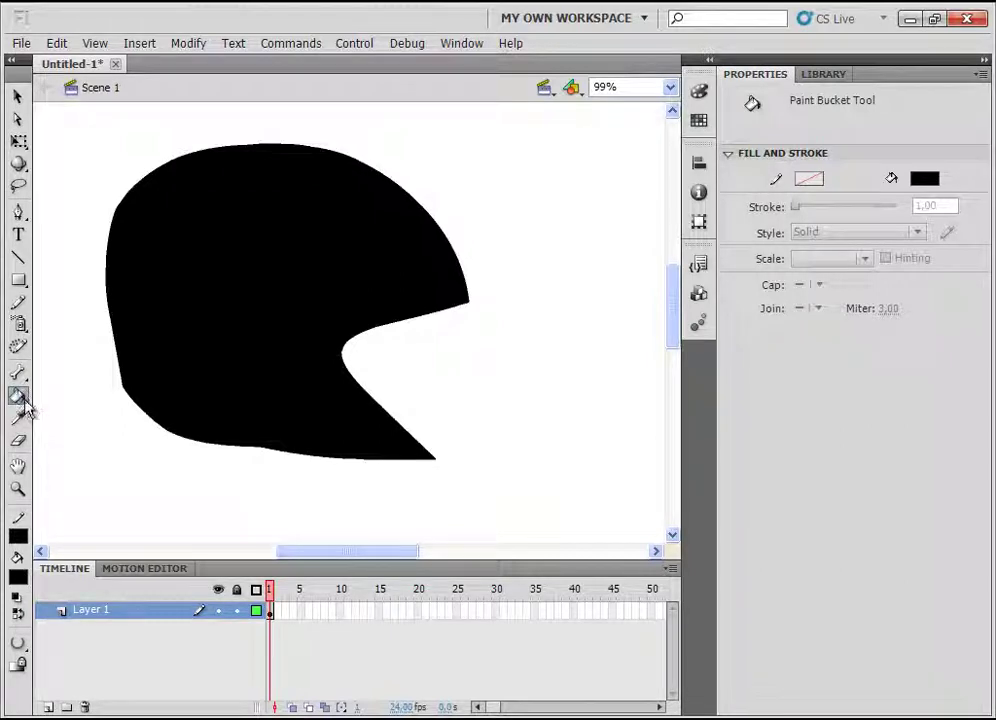
{"action": "left_click", "coordinate": [19, 578]}
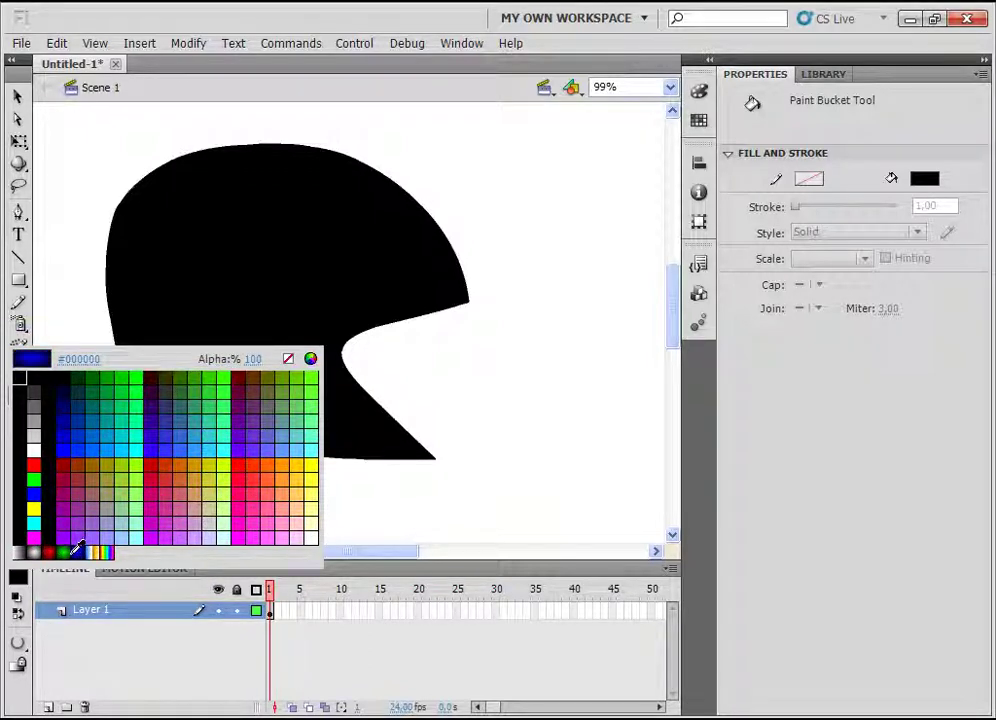
{"action": "left_click", "coordinate": [34, 551]}
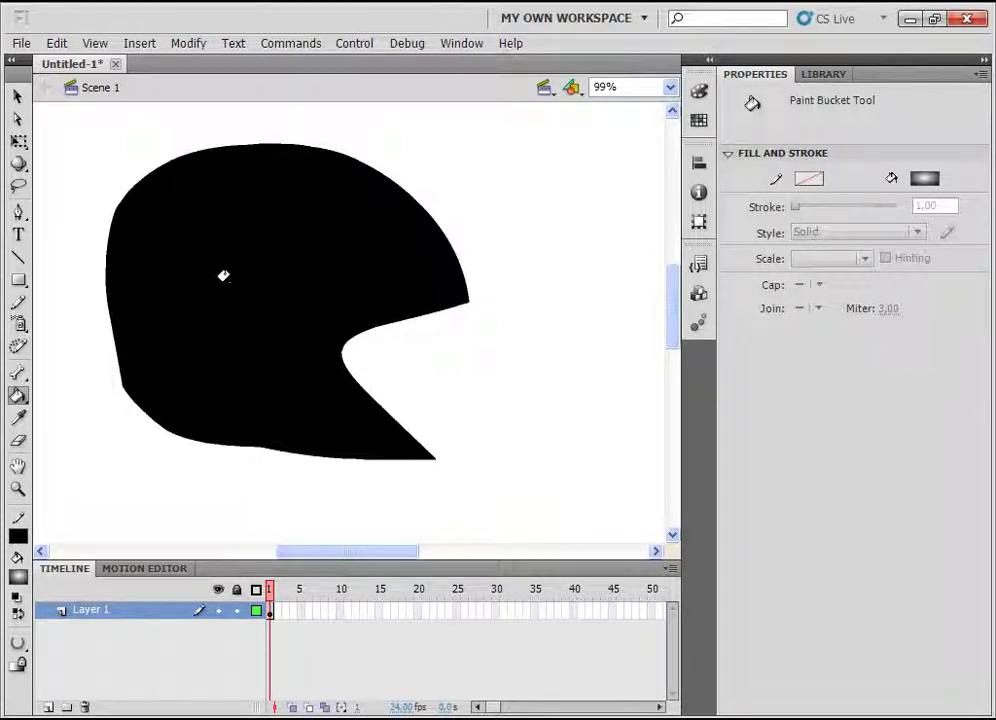
- Fill the helmet with the radial gradient, placing its highlight toward the upper left
{"action": "left_click", "coordinate": [223, 276]}
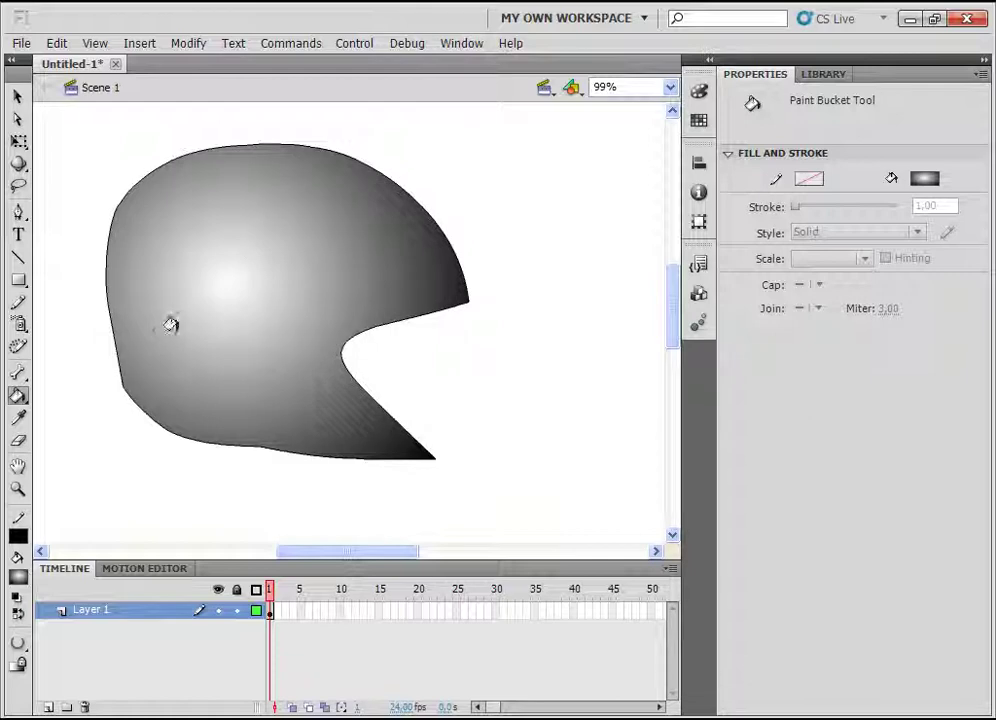
{"action": "left_click", "coordinate": [216, 266]}
{"action": "left_click", "coordinate": [217, 286]}
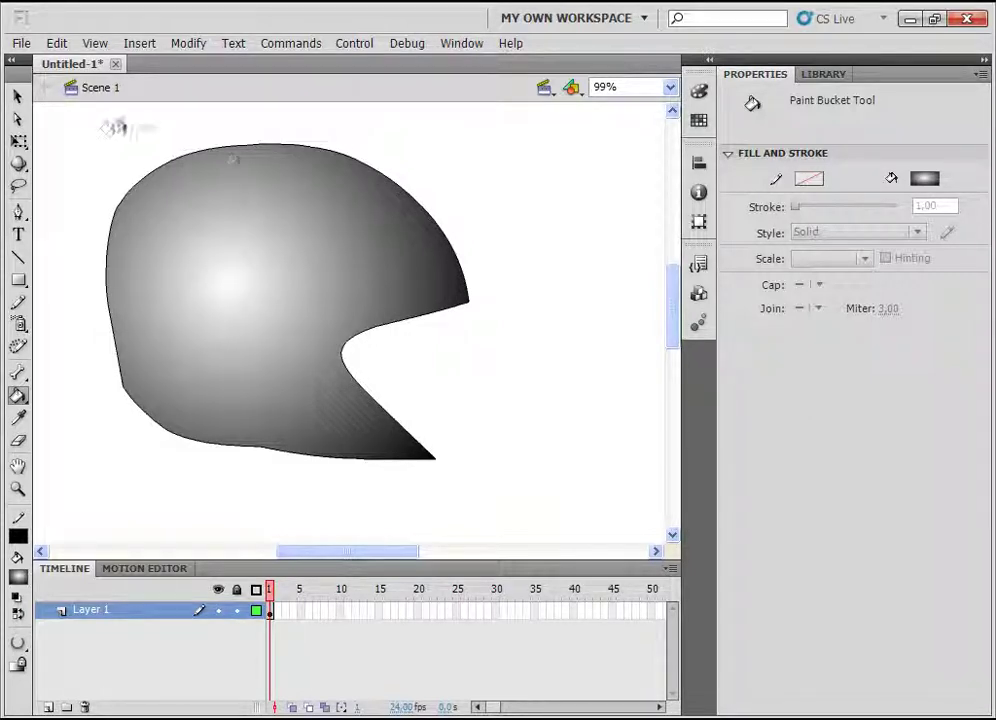
{"action": "left_click", "coordinate": [19, 142]}
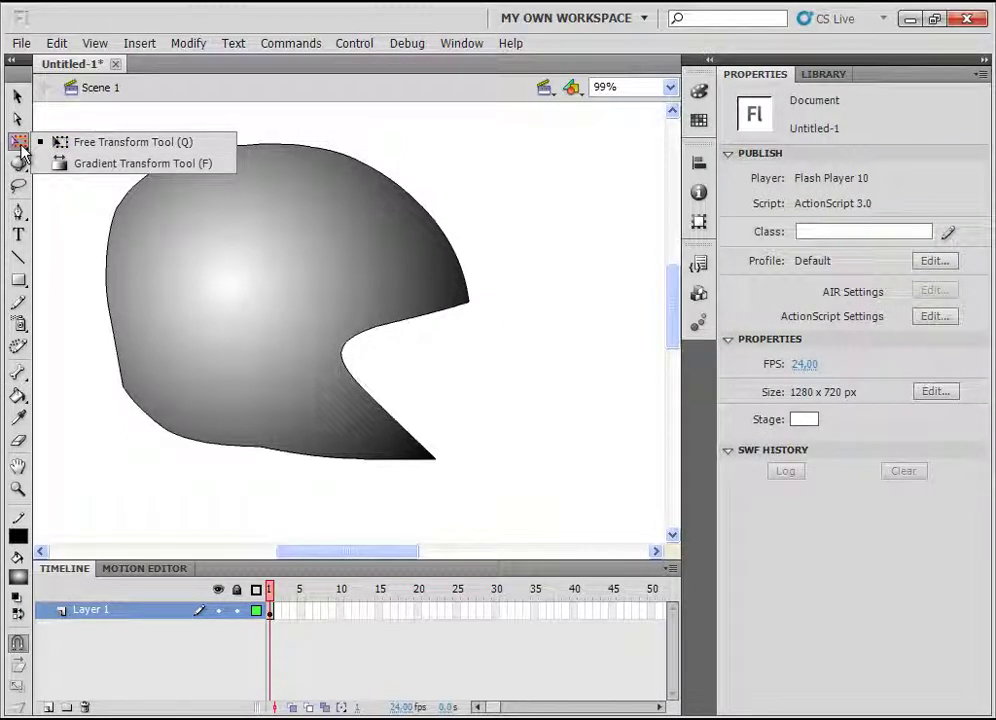
- Recentre the helmet's radial gradient with the Gradient Transform Tool and narrow its width
{"action": "left_click", "coordinate": [98, 168]}
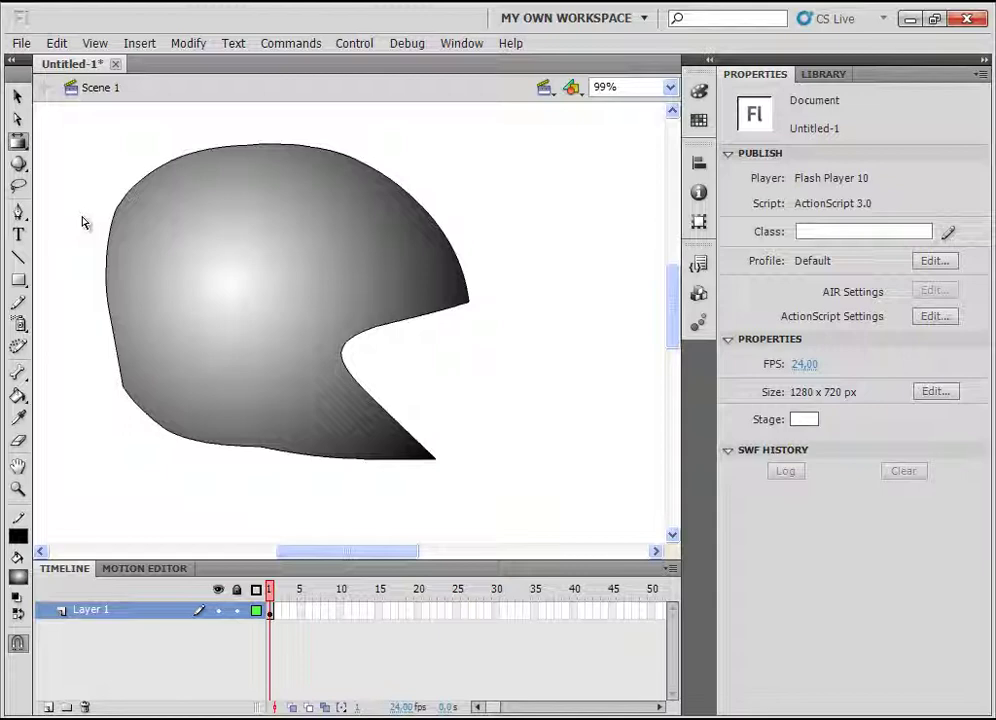
{"action": "left_click", "coordinate": [228, 277]}
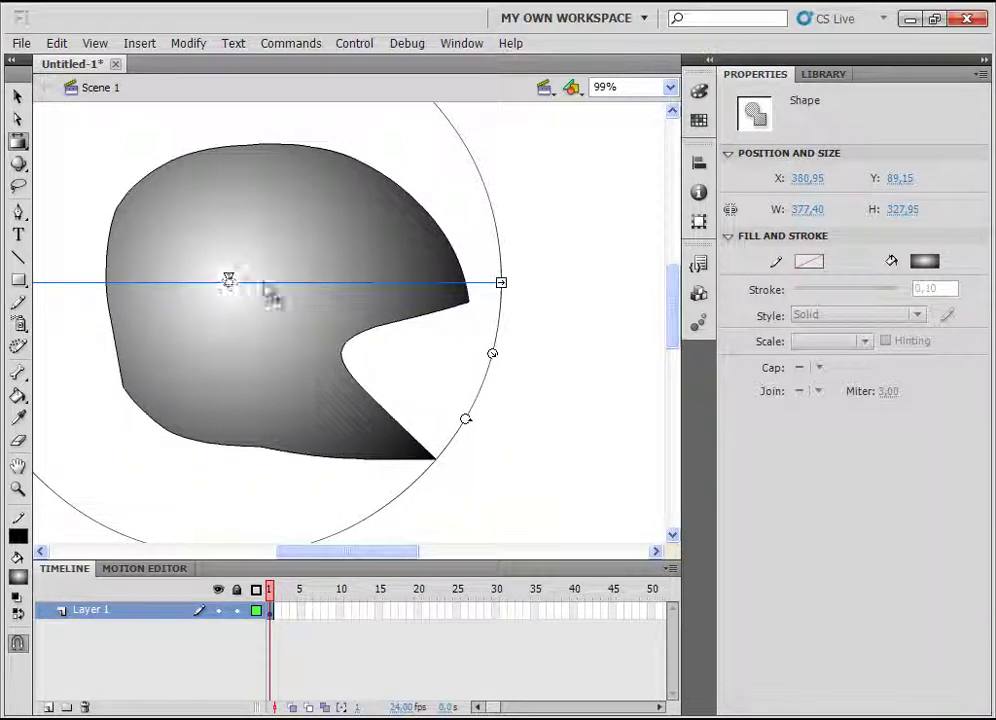
{"action": "left_click_drag", "start_coordinate": [228, 280], "coordinate": [278, 425]}
{"action": "left_click_drag", "start_coordinate": [331, 474], "coordinate": [278, 306]}
{"action": "left_click_drag", "start_coordinate": [551, 308], "coordinate": [361, 307]}
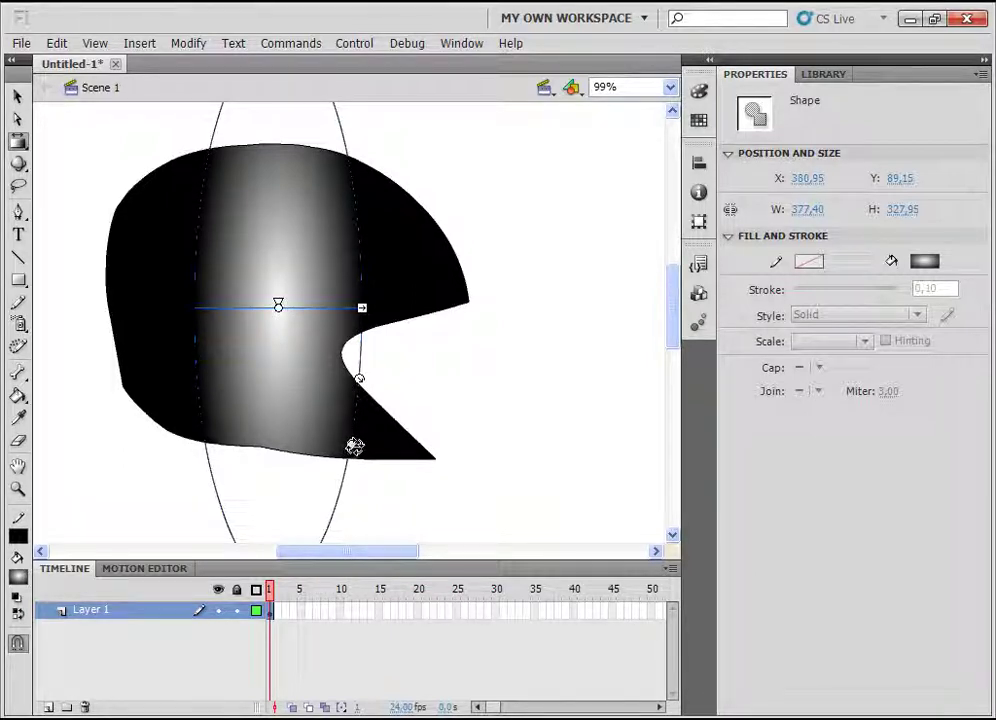
- Rotate and enlarge the gradient ellipse into a tilted diagonal highlight, then deselect
{"action": "left_click_drag", "start_coordinate": [353, 444], "coordinate": [189, 289]}
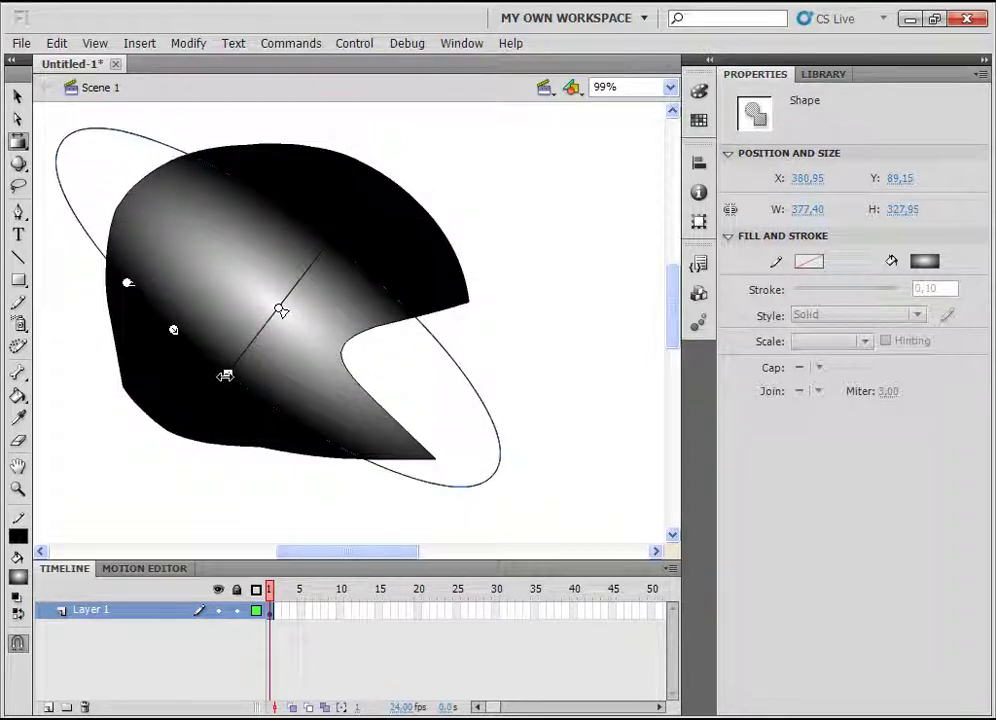
{"action": "left_click_drag", "start_coordinate": [225, 375], "coordinate": [190, 423]}
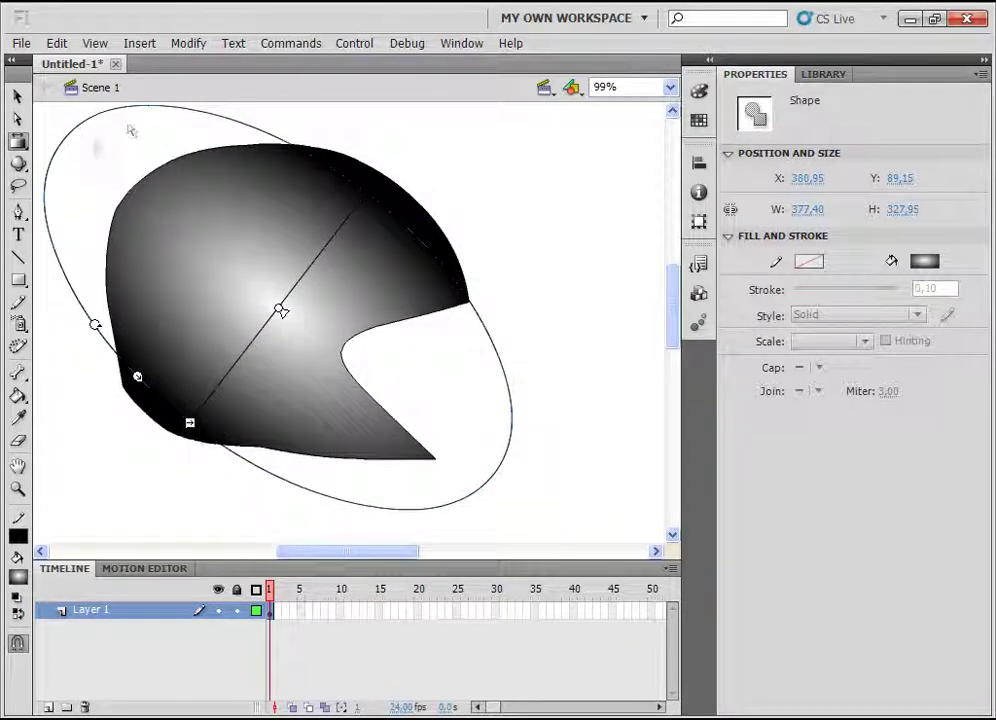
{"action": "left_click_drag", "start_coordinate": [137, 376], "coordinate": [193, 446]}
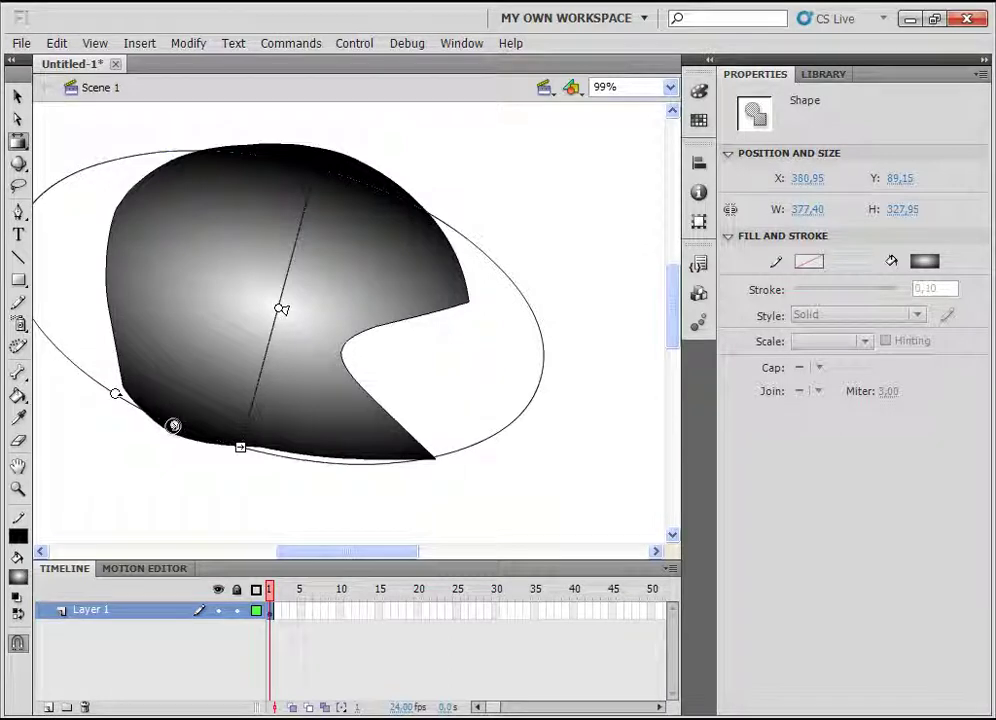
{"action": "left_click_drag", "start_coordinate": [174, 425], "coordinate": [480, 411]}
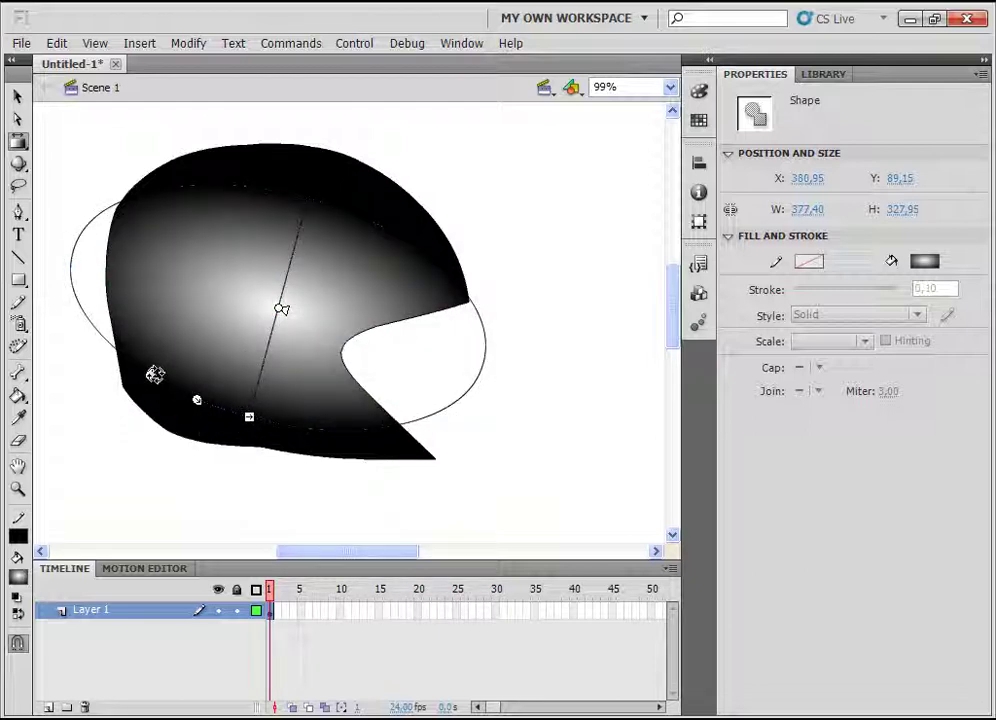
{"action": "left_click_drag", "start_coordinate": [150, 373], "coordinate": [226, 472]}
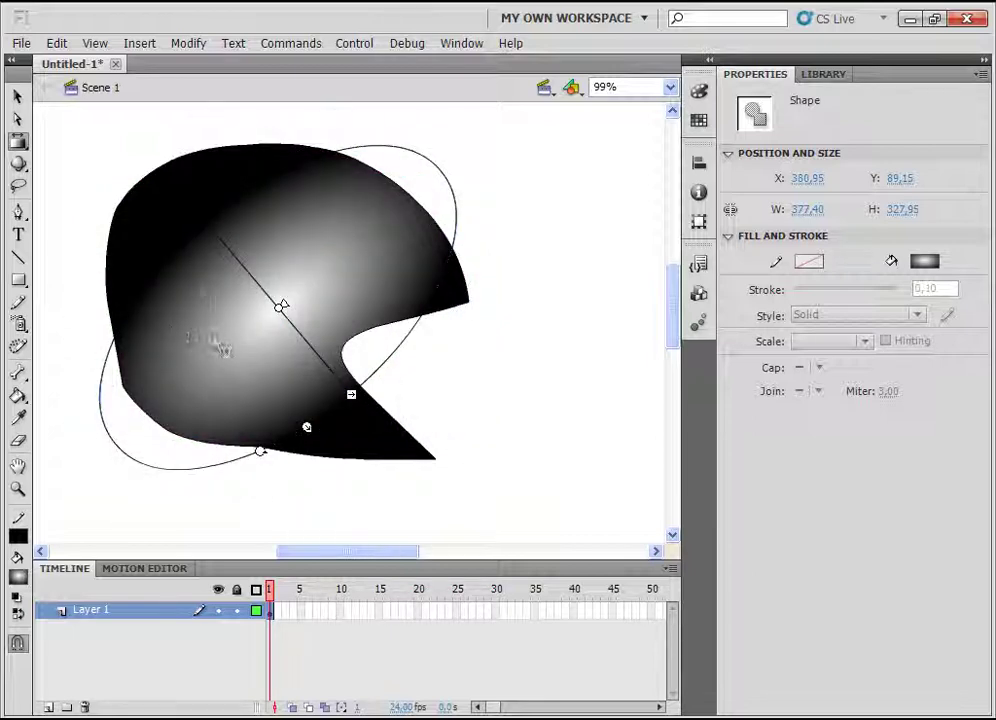
{"action": "left_click", "coordinate": [579, 338]}
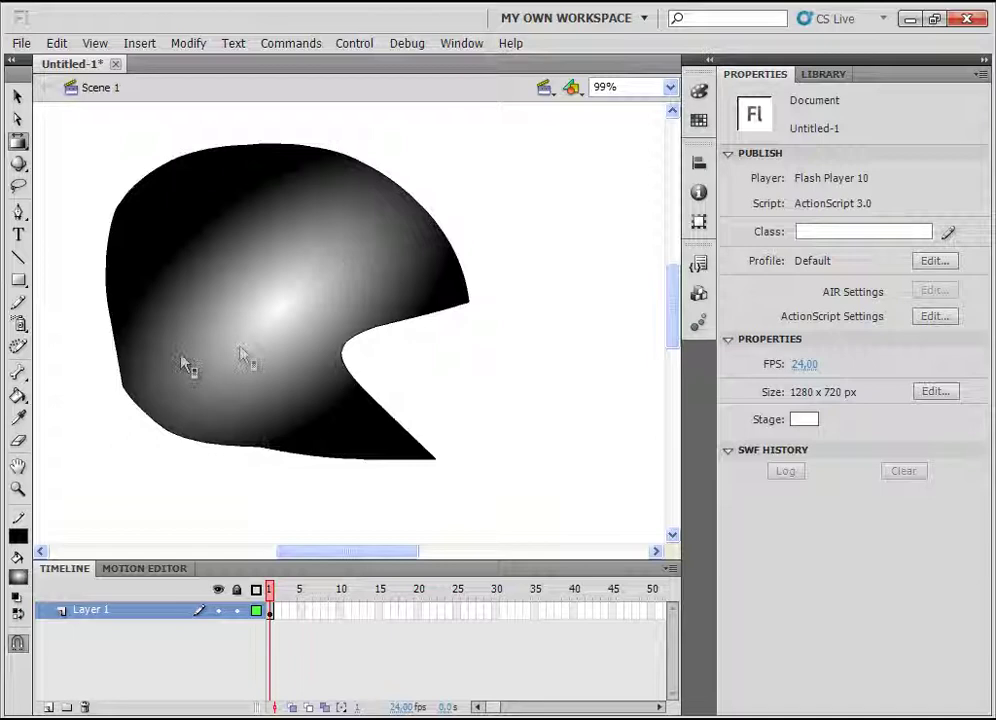
{"action": "left_click", "coordinate": [22, 143]}
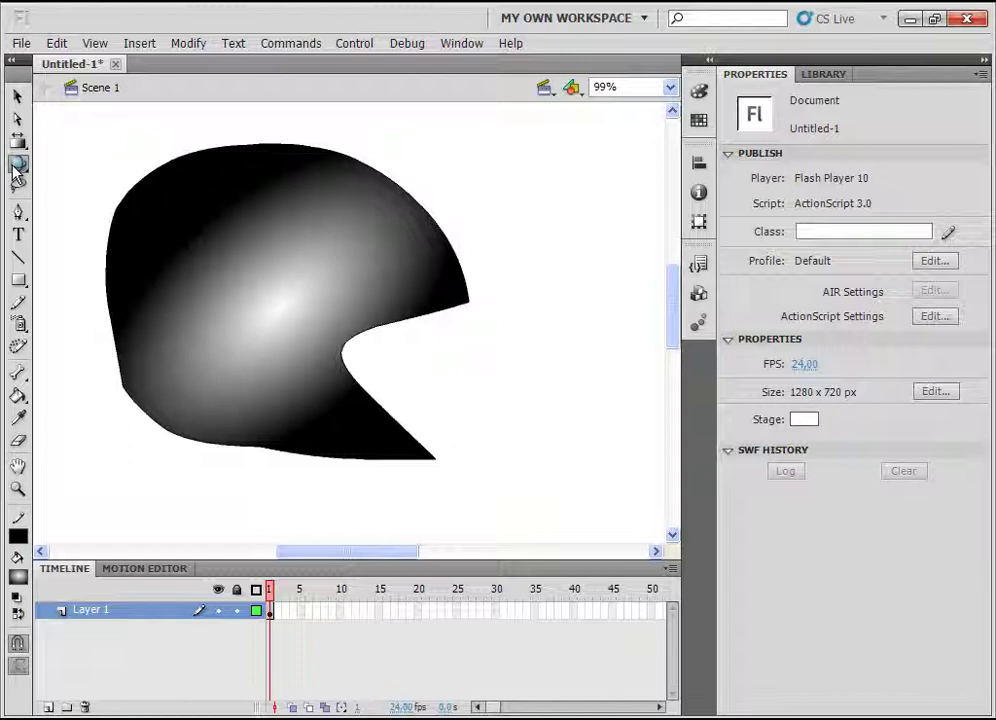
- Try the 3D Translation and 3D Rotation tools, then choose the Lasso tool
{"action": "left_click", "coordinate": [17, 167]}
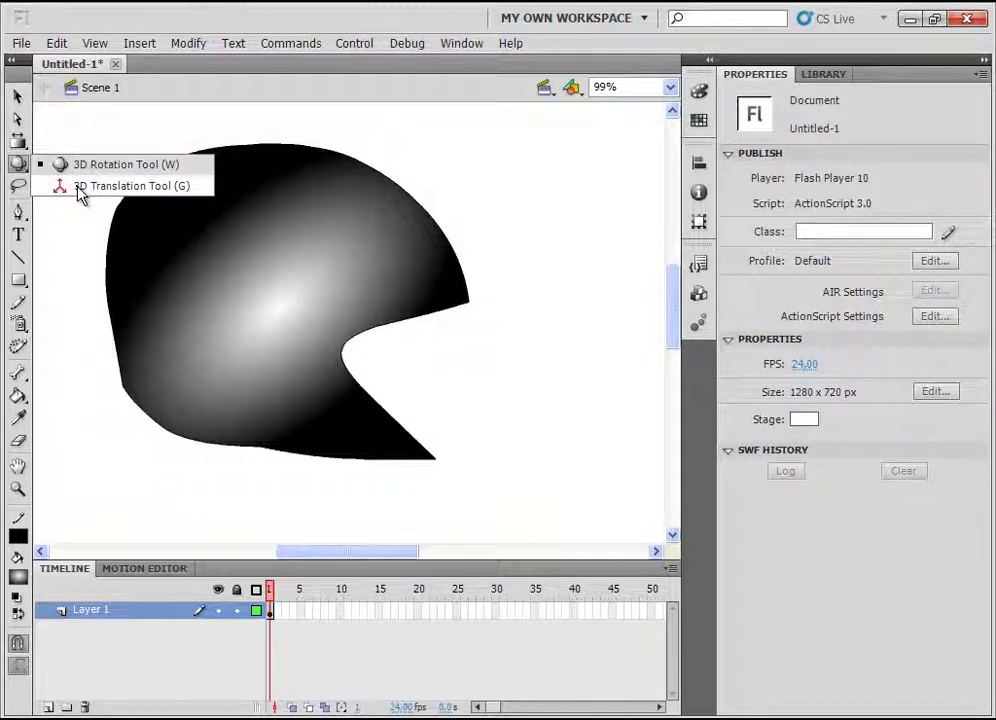
{"action": "left_click", "coordinate": [127, 188]}
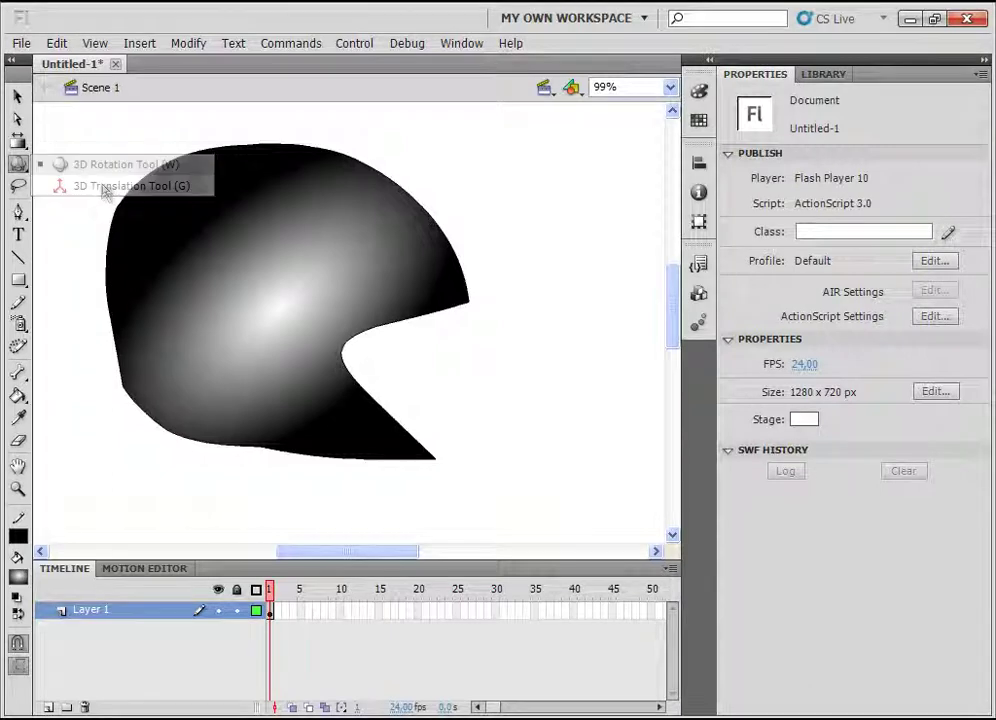
{"action": "key", "text": "w"}
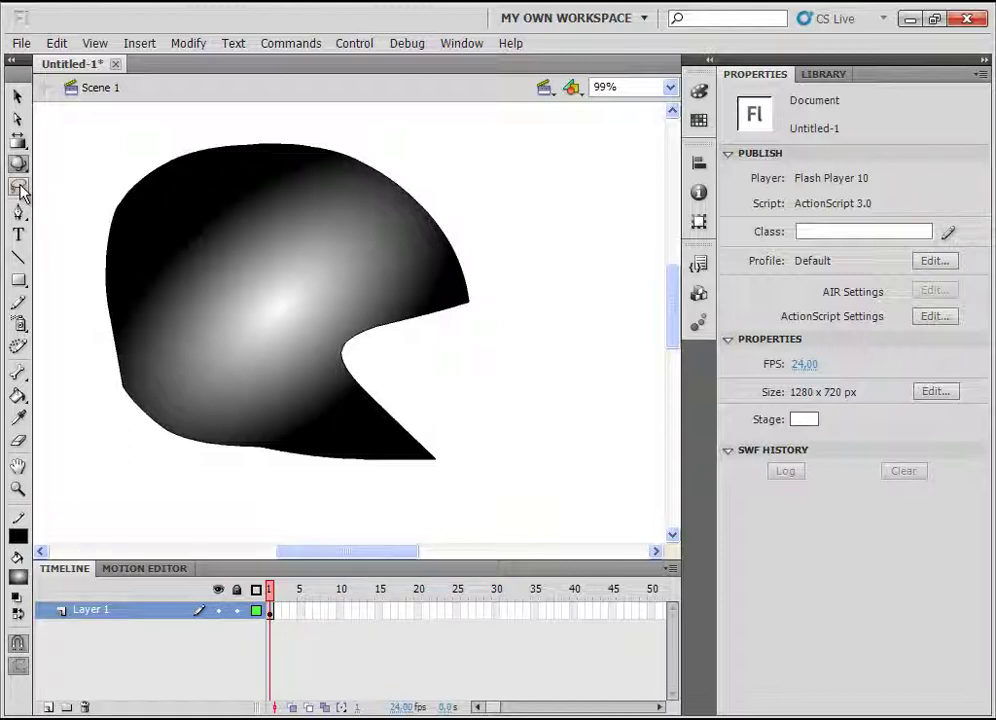
{"action": "left_click", "coordinate": [19, 187]}
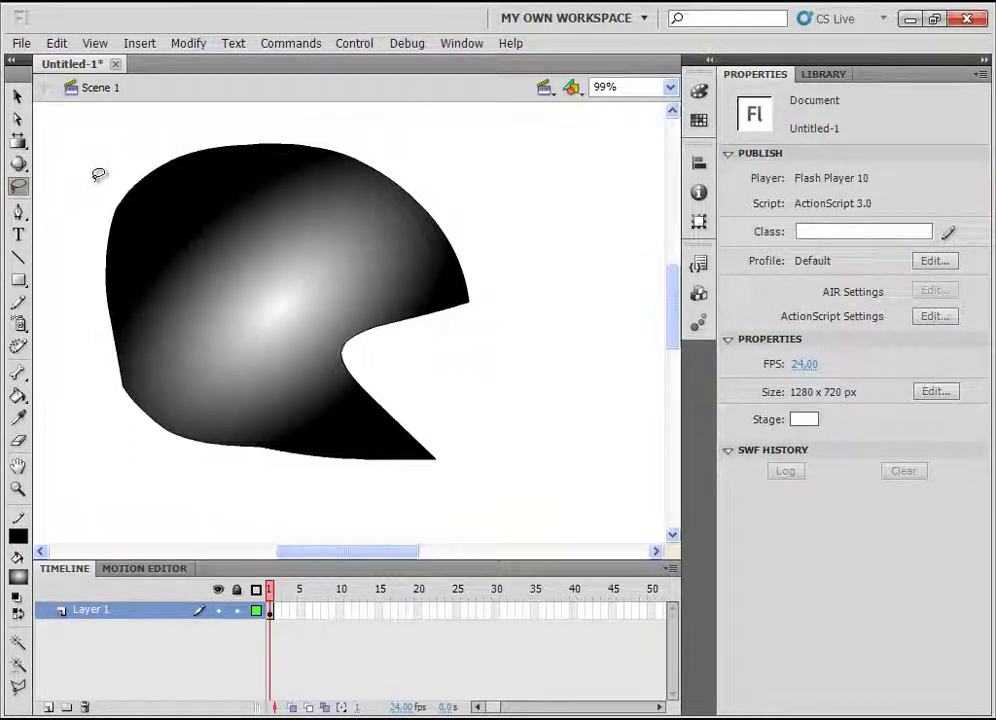
- Draw a freehand lasso loop around the helmet's left and upper portion
{"action": "mouse_move", "coordinate": [340, 126]}
{"action": "left_mouse_down"}
{"action": "mouse_move", "coordinate": [167, 111]}
{"action": "mouse_move", "coordinate": [114, 123]}
{"action": "mouse_move", "coordinate": [95, 163]}
{"action": "mouse_move", "coordinate": [60, 318]}
{"action": "mouse_move", "coordinate": [60, 428]}
{"action": "mouse_move", "coordinate": [103, 458]}
{"action": "mouse_move", "coordinate": [160, 456]}
{"action": "mouse_move", "coordinate": [196, 428]}
{"action": "left_mouse_up"}
{"action": "mouse_move", "coordinate": [173, 387]}
{"action": "left_mouse_down"}
{"action": "mouse_move", "coordinate": [250, 240]}
{"action": "mouse_move", "coordinate": [363, 198]}
{"action": "mouse_move", "coordinate": [390, 176]}
{"action": "mouse_move", "coordinate": [393, 137]}
{"action": "mouse_move", "coordinate": [329, 118]}
{"action": "left_mouse_up"}
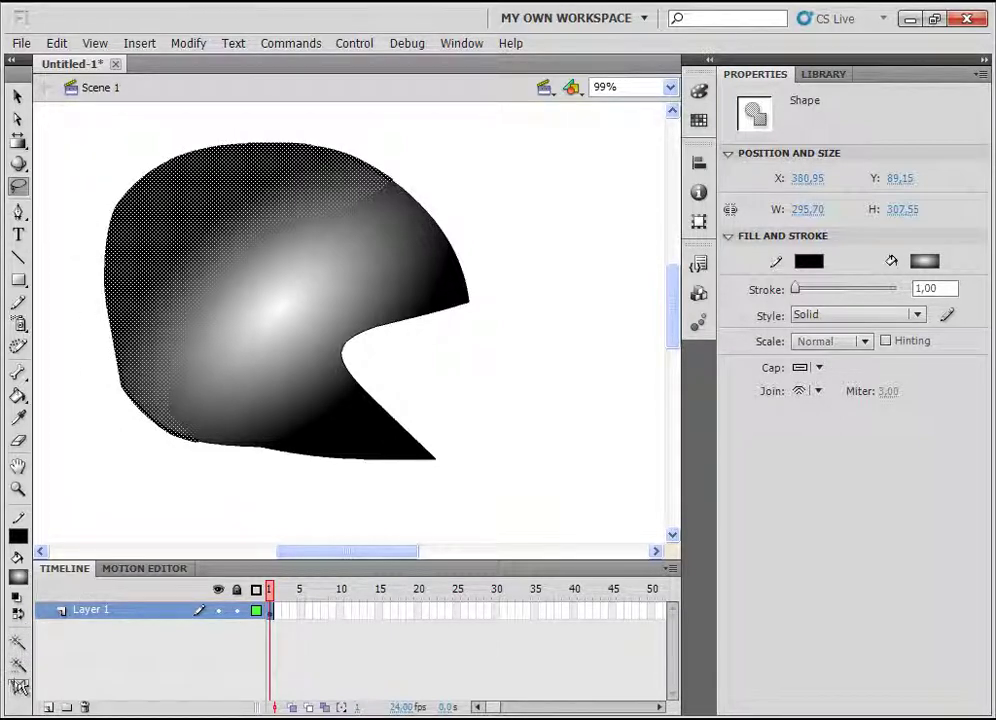
- Make a straight-edged polygon lasso selection enclosing the helmet's upper left
{"action": "left_click", "coordinate": [17, 690]}
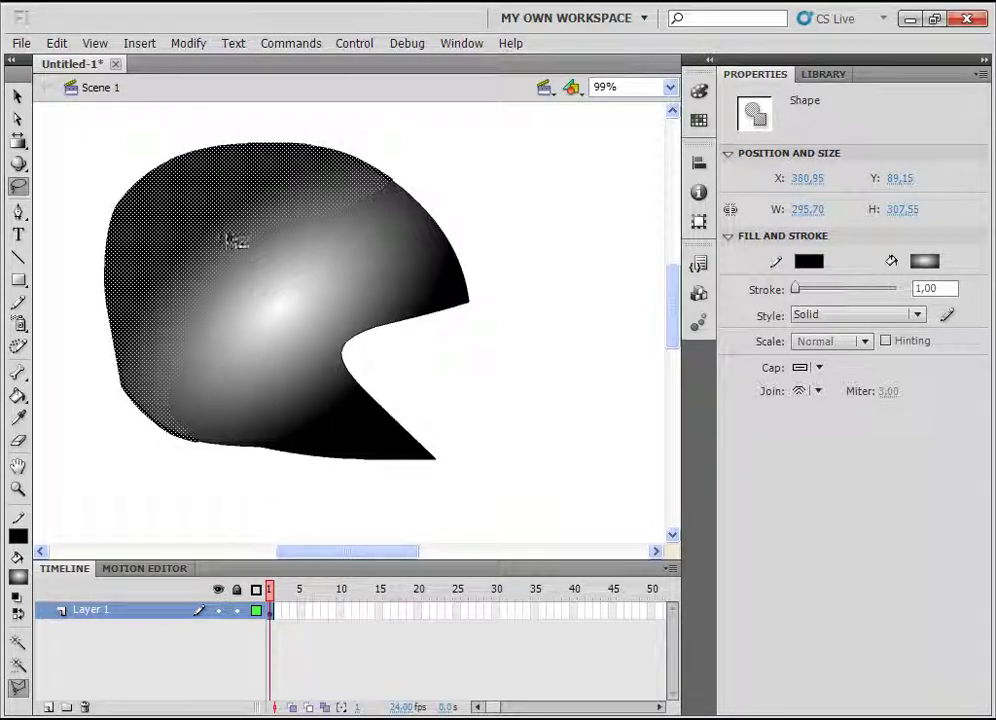
{"action": "left_click", "coordinate": [109, 137]}
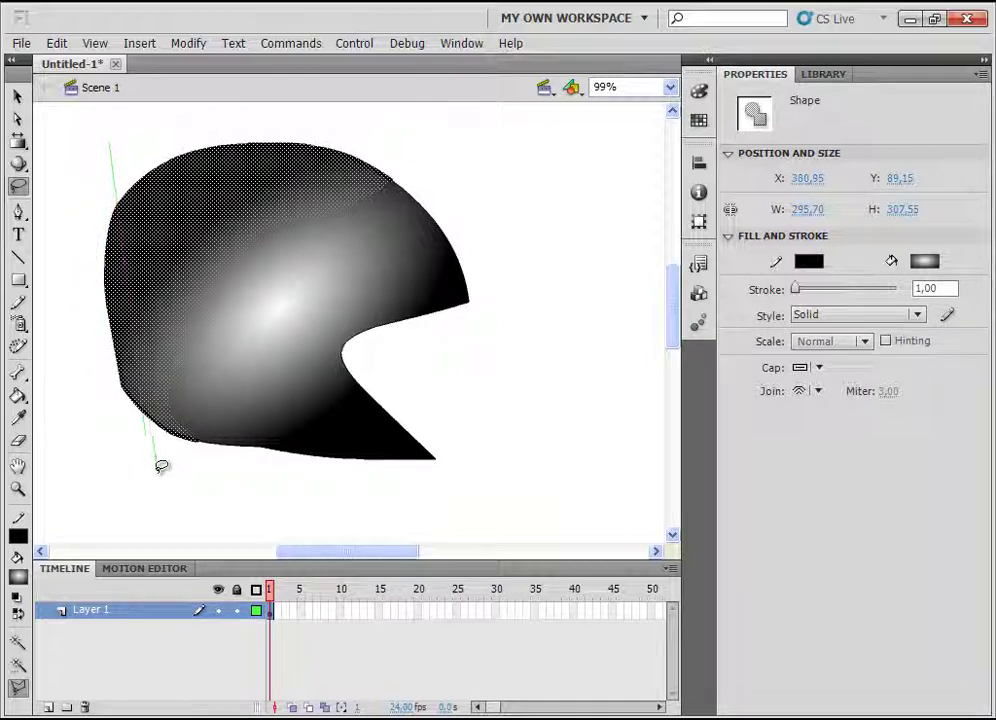
{"action": "left_click", "coordinate": [55, 469]}
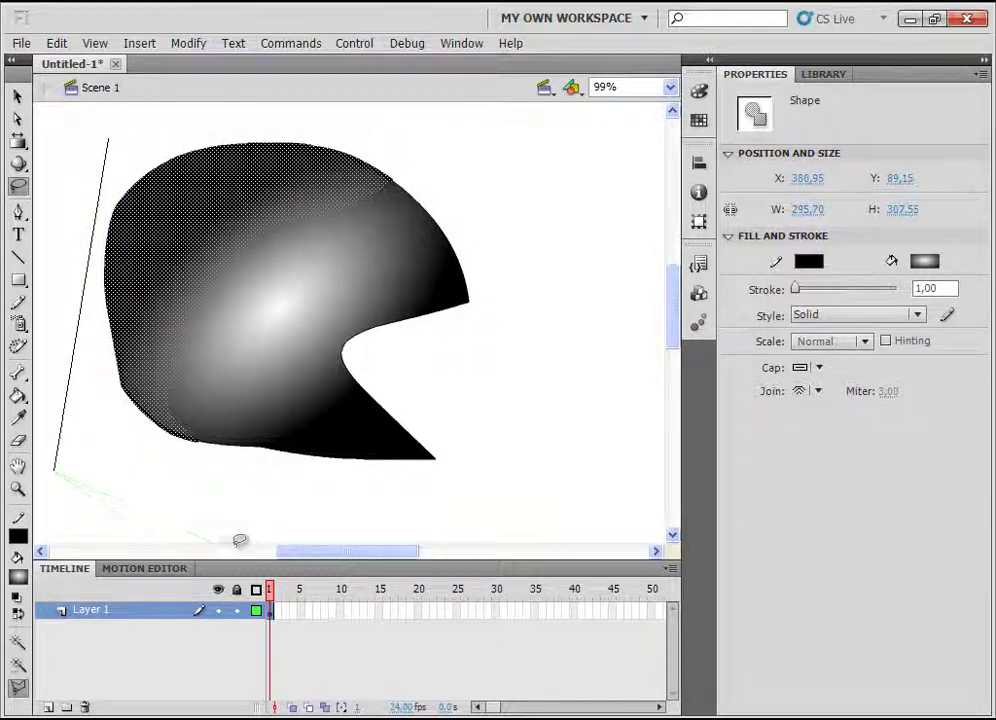
{"action": "left_click", "coordinate": [403, 519]}
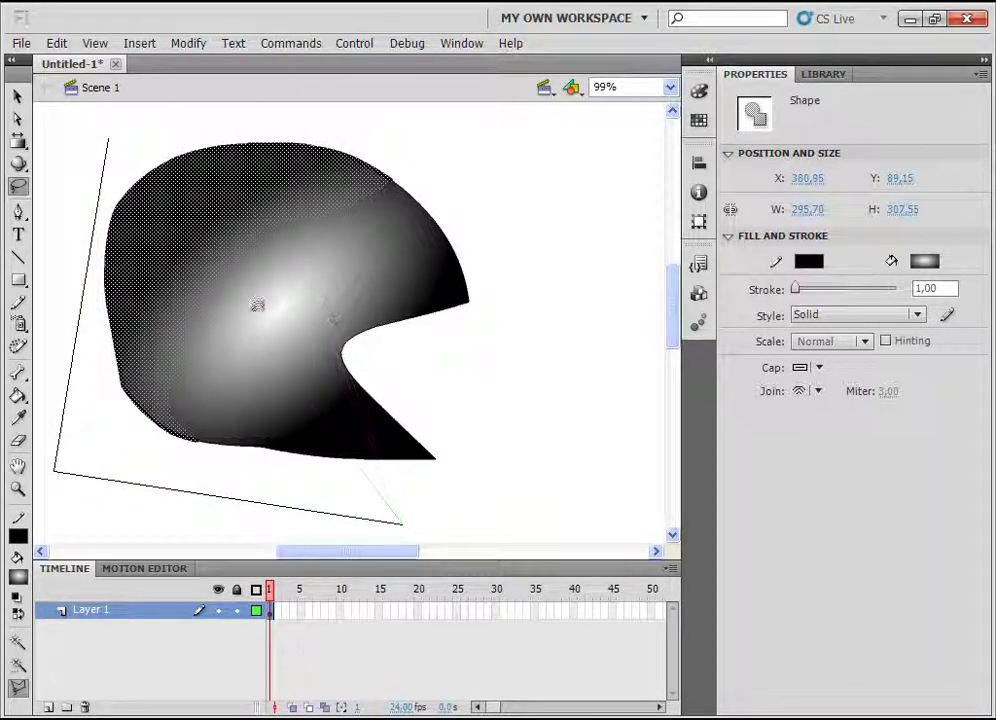
{"action": "left_click", "coordinate": [266, 402]}
{"action": "left_click", "coordinate": [400, 197]}
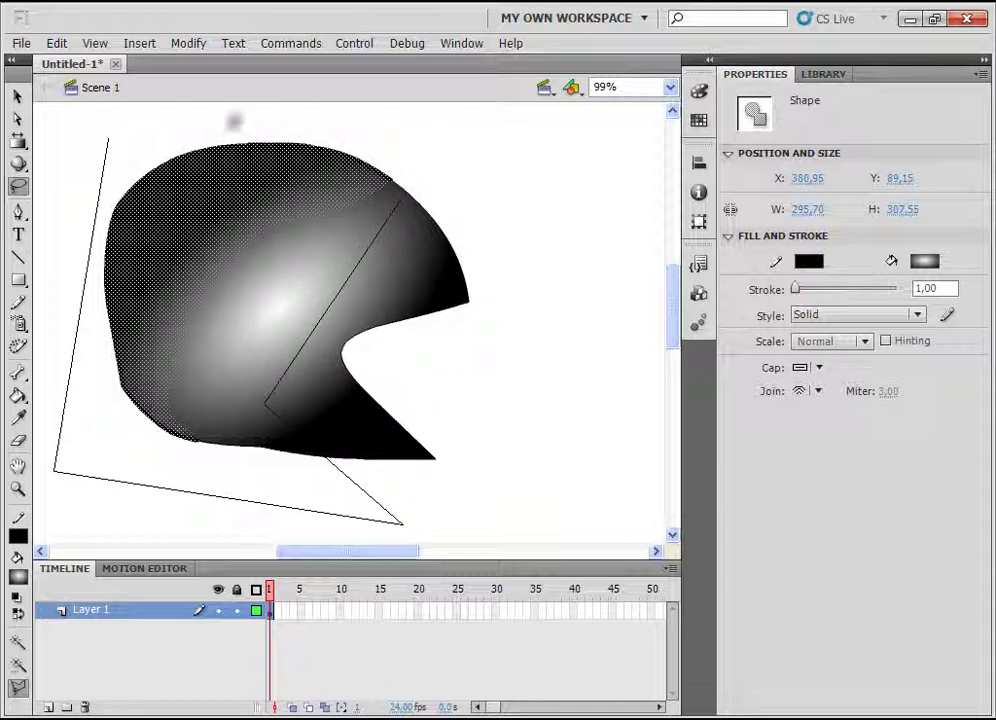
{"action": "left_click", "coordinate": [217, 126]}
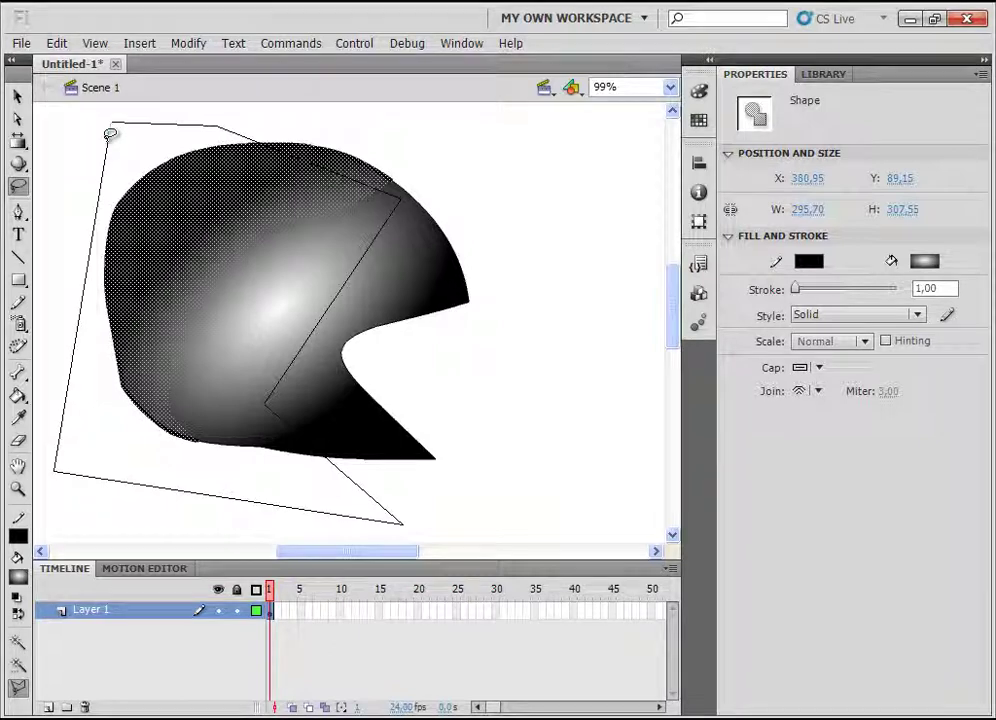
{"action": "left_click", "coordinate": [112, 131]}
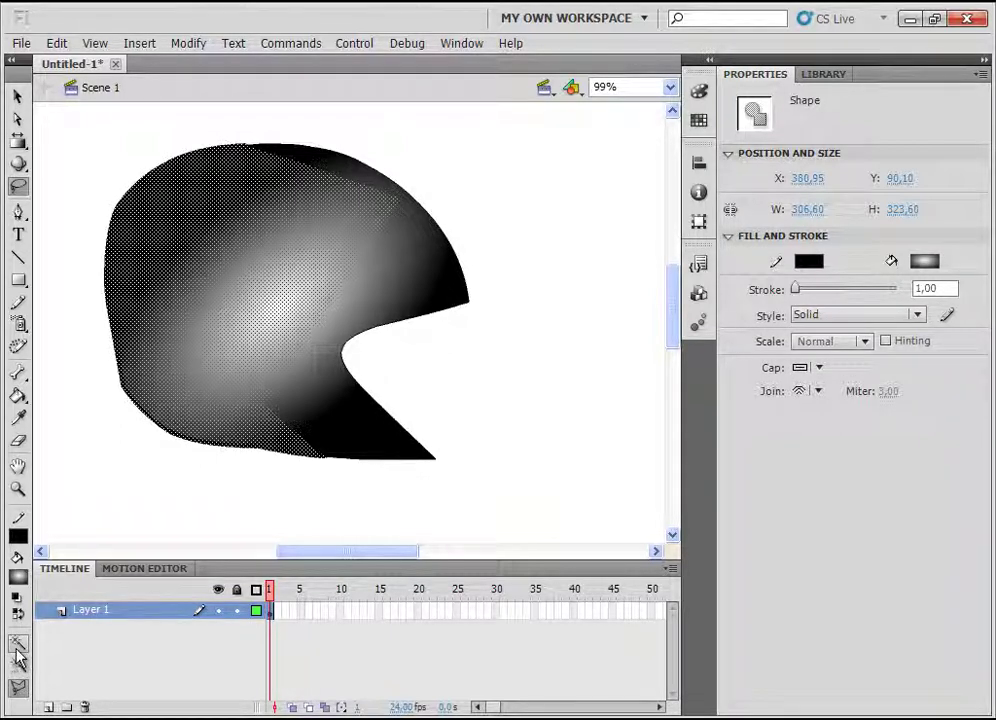
- Marquee-select the whole gradient helmet with the Selection tool and delete it
{"action": "left_click", "coordinate": [41, 113]}
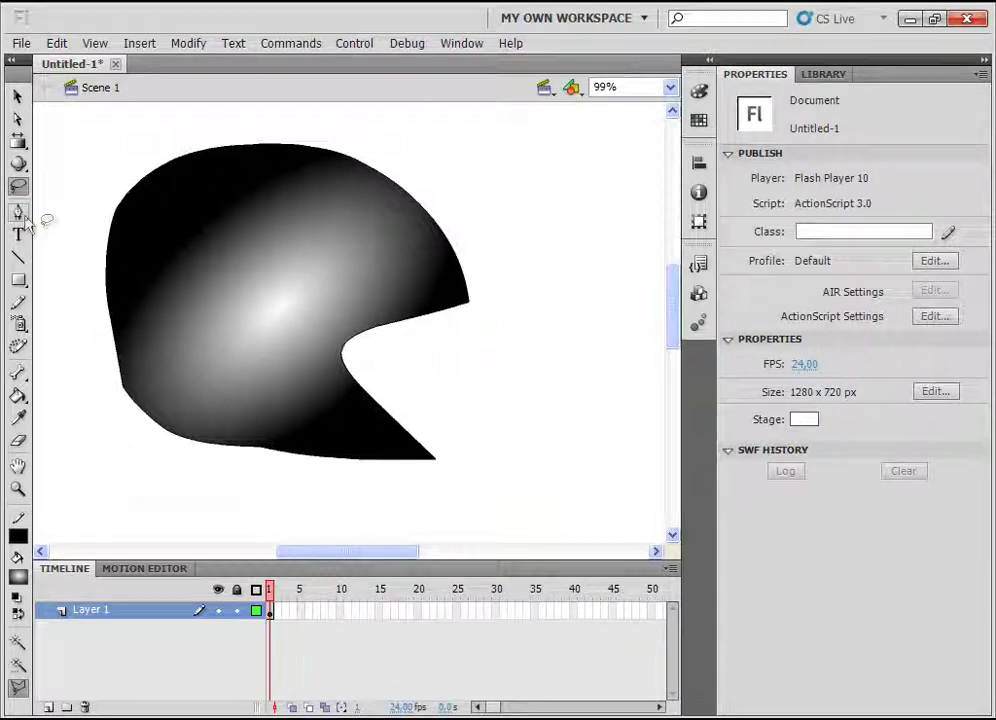
{"action": "left_click", "coordinate": [17, 96]}
{"action": "left_click_drag", "start_coordinate": [58, 125], "coordinate": [514, 527]}
{"action": "key", "text": "Delete"}
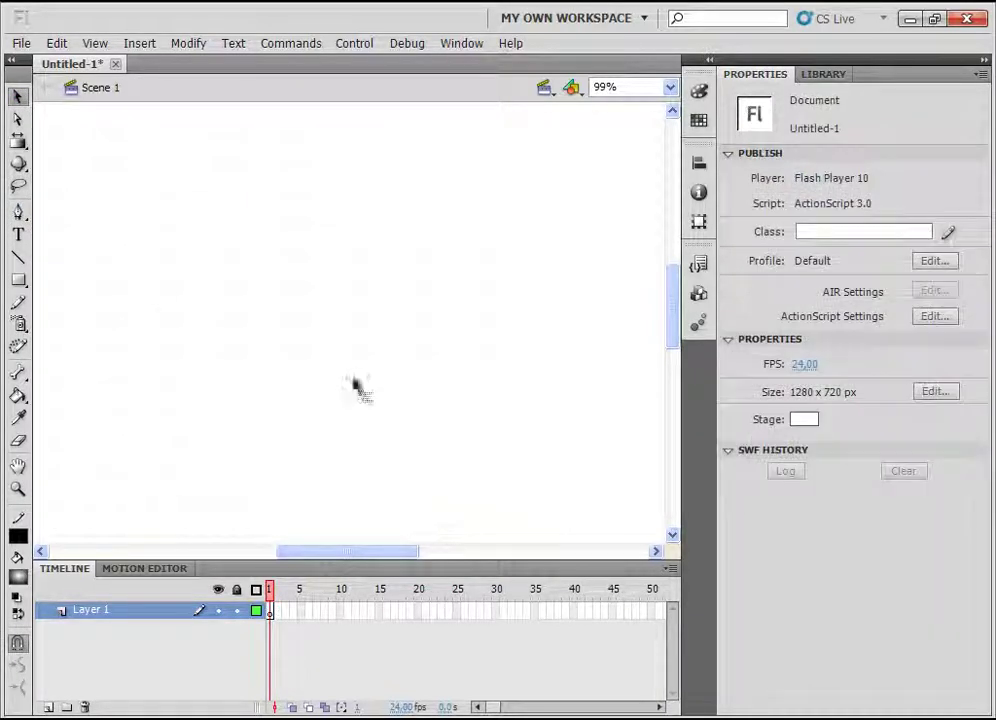
- Start a Pen path with three corner anchors forming the helmet's straight top edges
{"action": "left_click", "coordinate": [20, 216]}
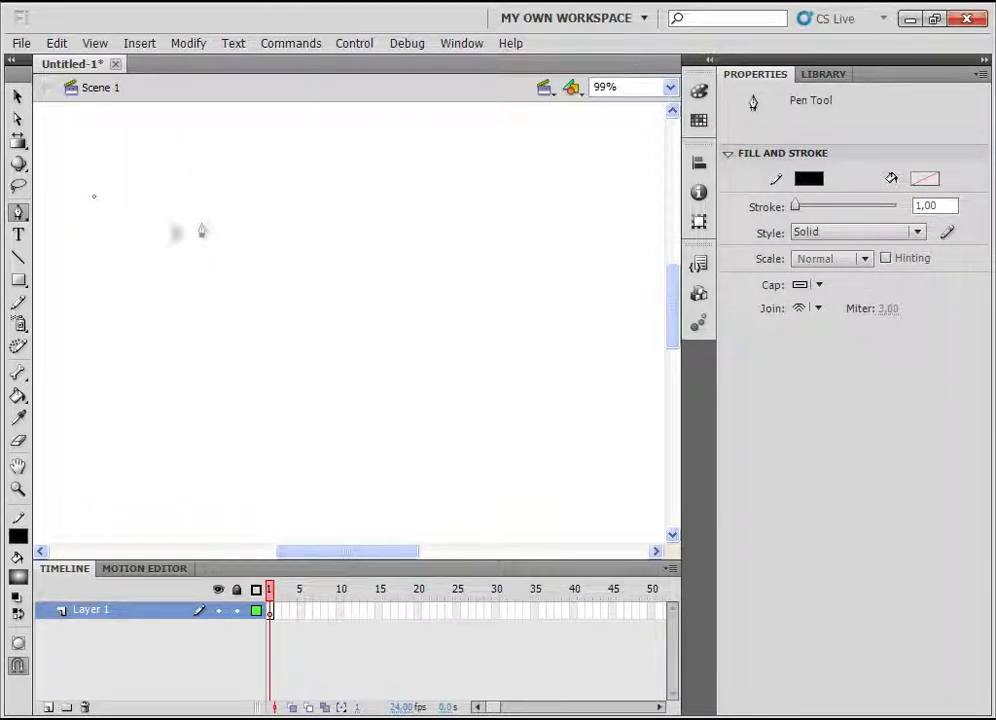
{"action": "left_click", "coordinate": [222, 169]}
{"action": "left_click", "coordinate": [372, 176]}
{"action": "left_click", "coordinate": [433, 268]}
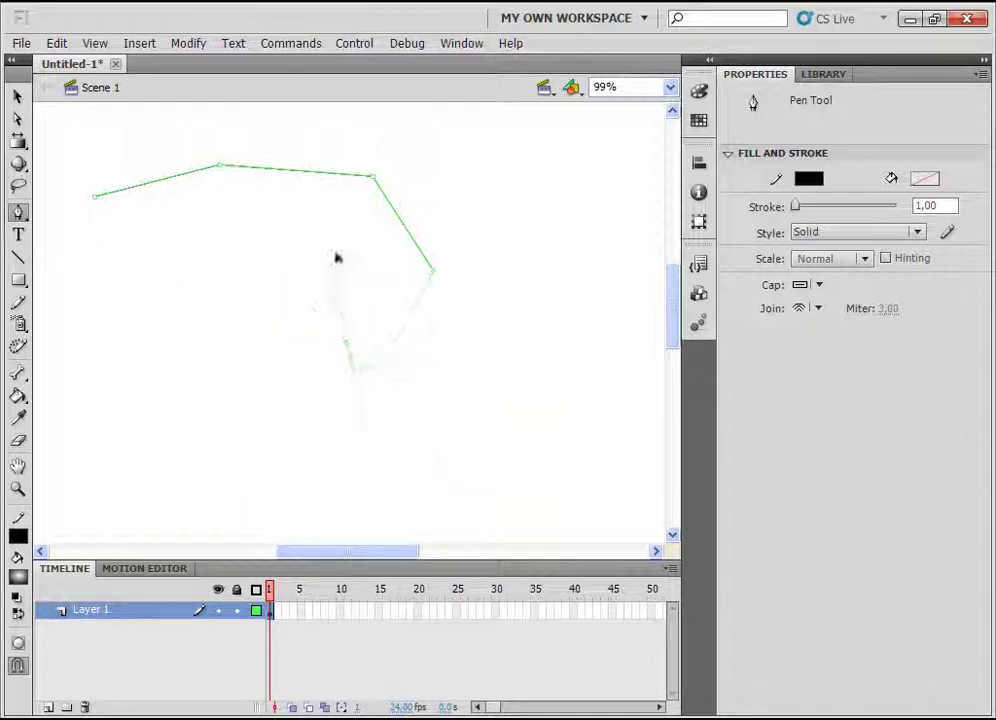
- Add curved points for the inner arch, bottom and left side, closing at the first anchor
{"action": "left_click_drag", "start_coordinate": [368, 341], "coordinate": [294, 300]}
{"action": "left_click_drag", "start_coordinate": [210, 240], "coordinate": [160, 294]}
{"action": "left_click_drag", "start_coordinate": [174, 372], "coordinate": [153, 438]}
{"action": "left_click_drag", "start_coordinate": [106, 404], "coordinate": [65, 335]}
{"action": "left_click_drag", "start_coordinate": [88, 253], "coordinate": [109, 216]}
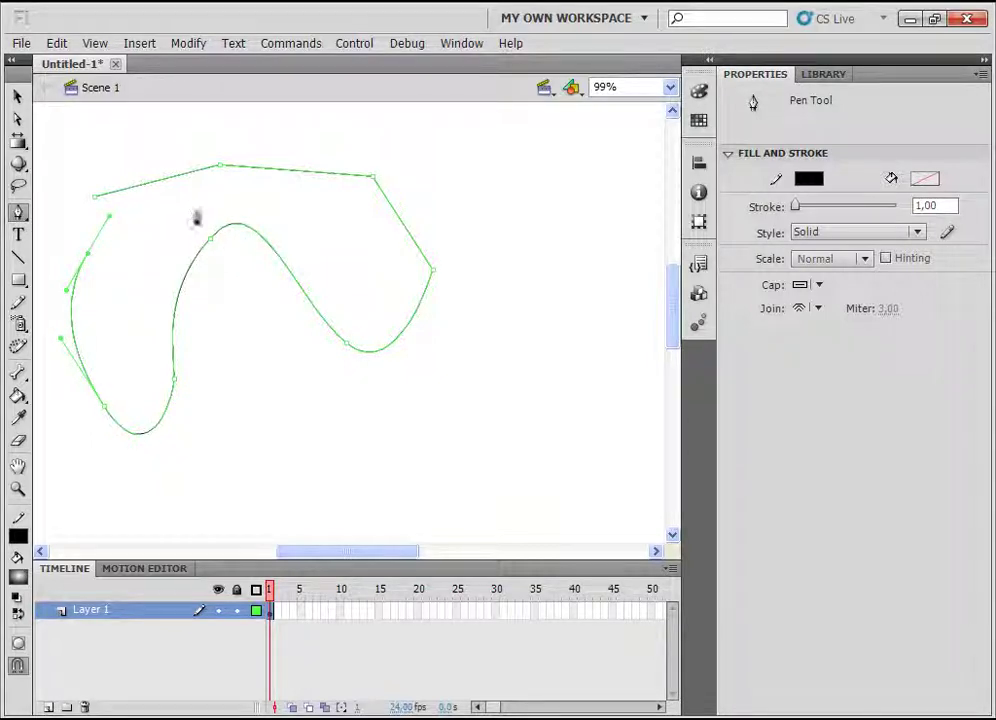
{"action": "left_click", "coordinate": [95, 203]}
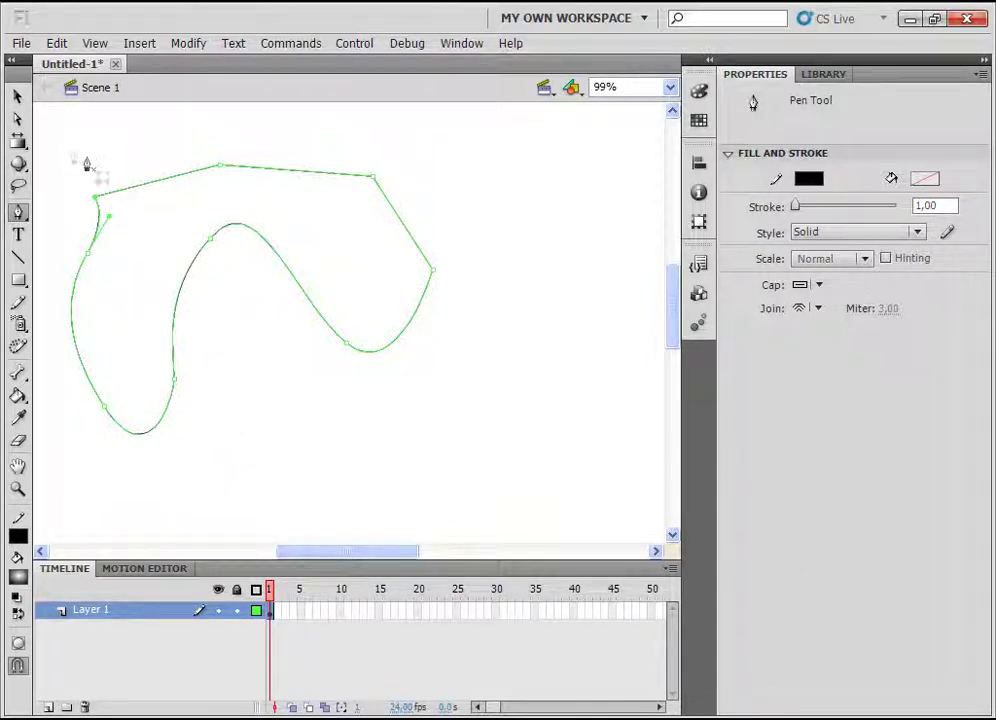
{"action": "left_click", "coordinate": [19, 121]}
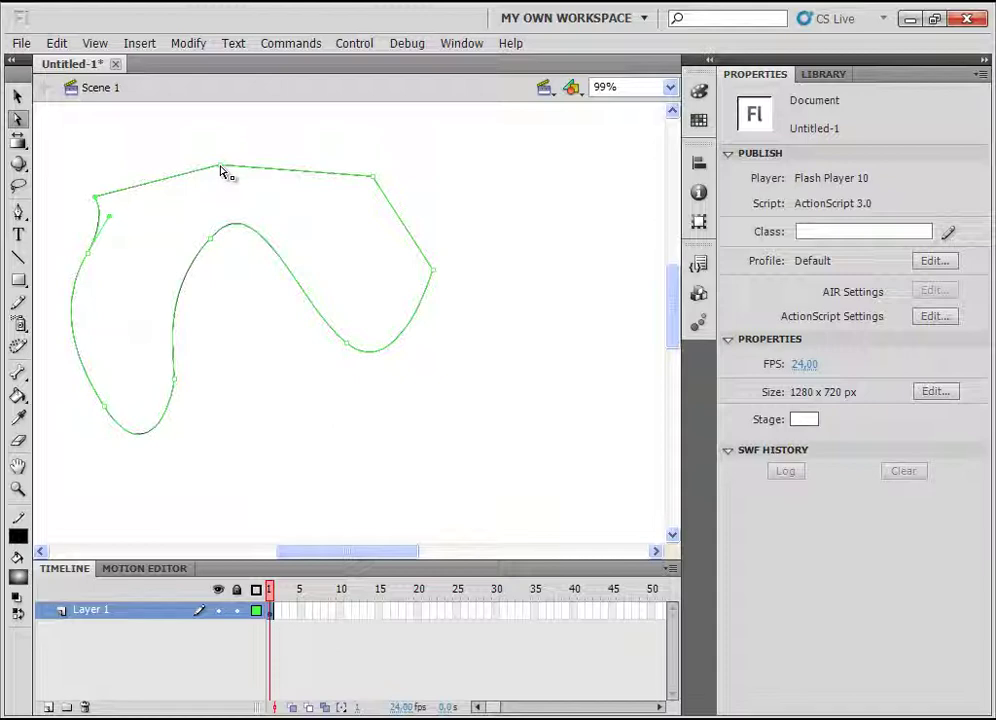
- Raise the top anchor, pull the right anchor in, and shift the outline down-right
{"action": "left_click_drag", "start_coordinate": [222, 172], "coordinate": [218, 132]}
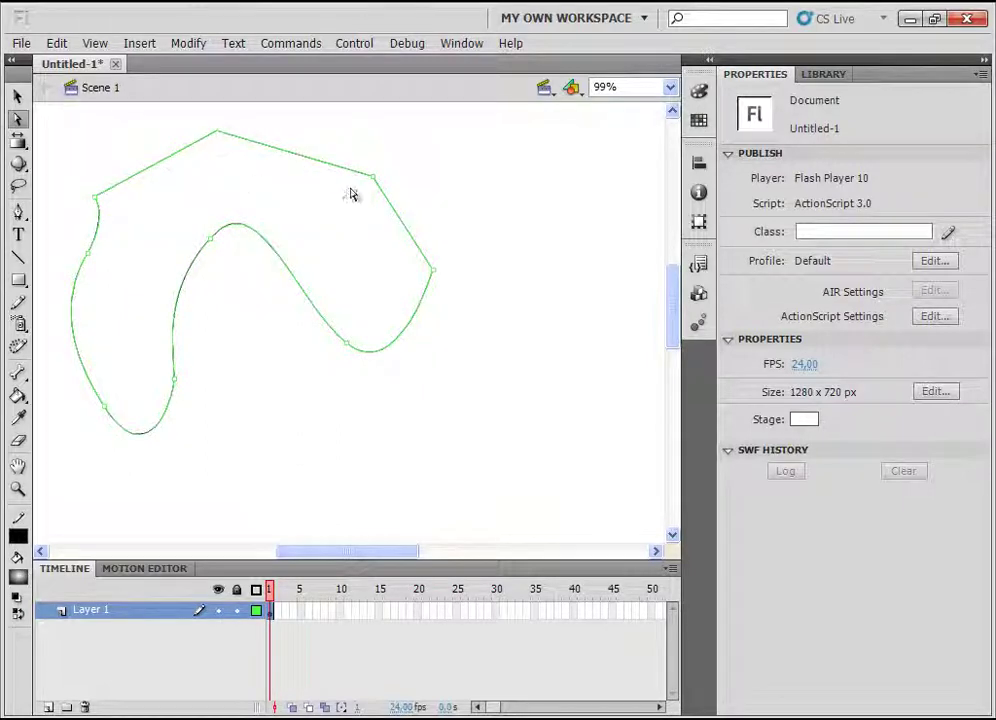
{"action": "left_click_drag", "start_coordinate": [374, 182], "coordinate": [340, 208]}
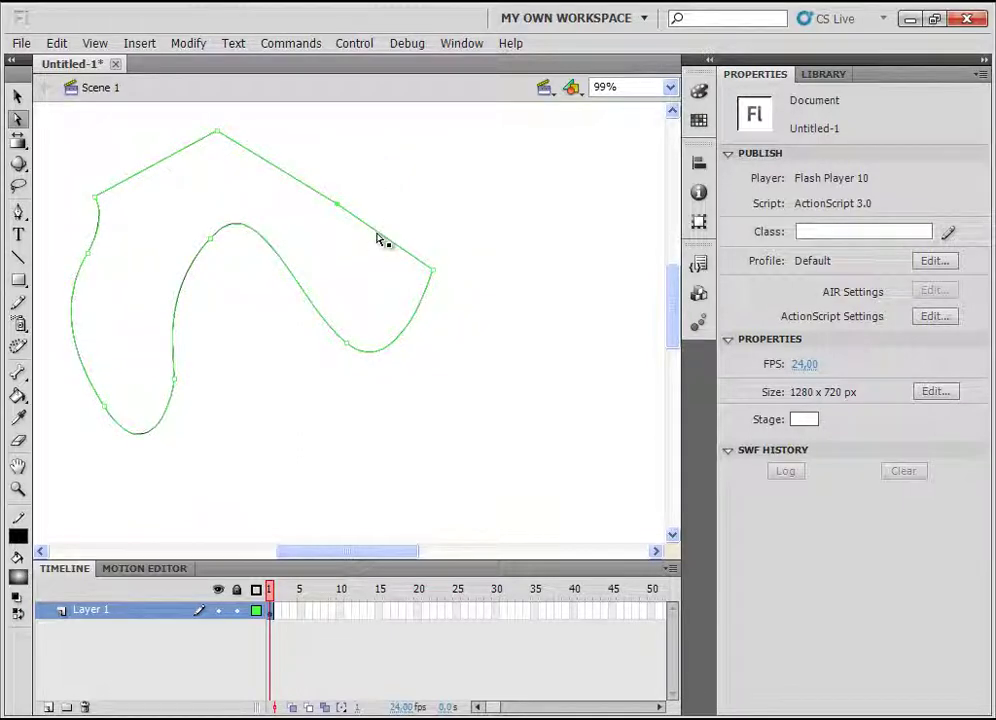
{"action": "left_click_drag", "start_coordinate": [382, 240], "coordinate": [457, 257]}
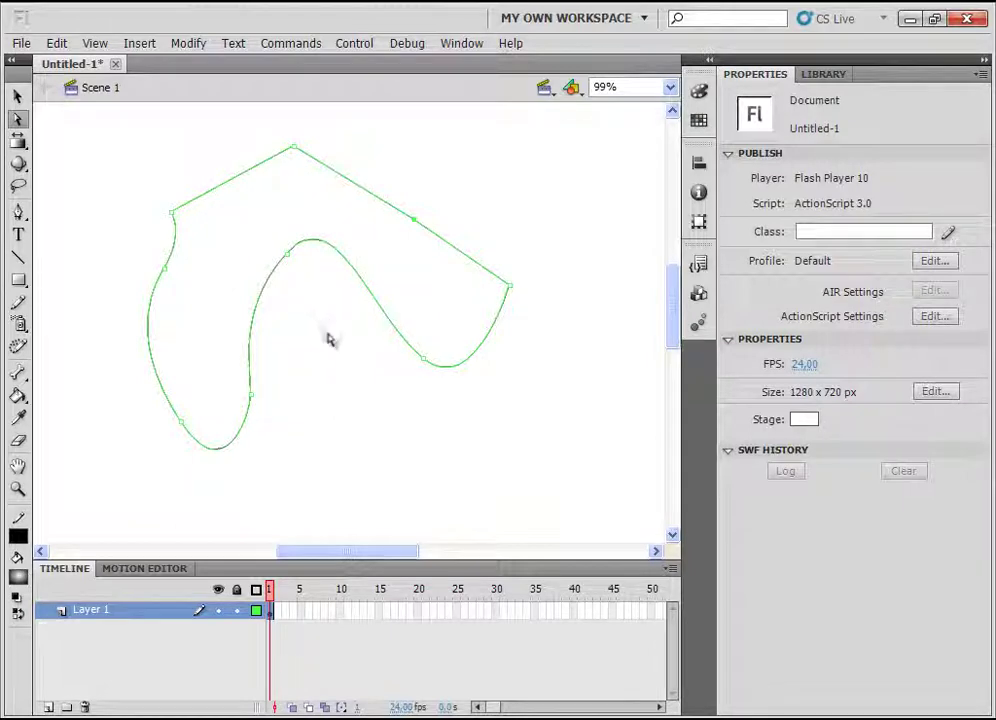
{"action": "left_click", "coordinate": [17, 96]}
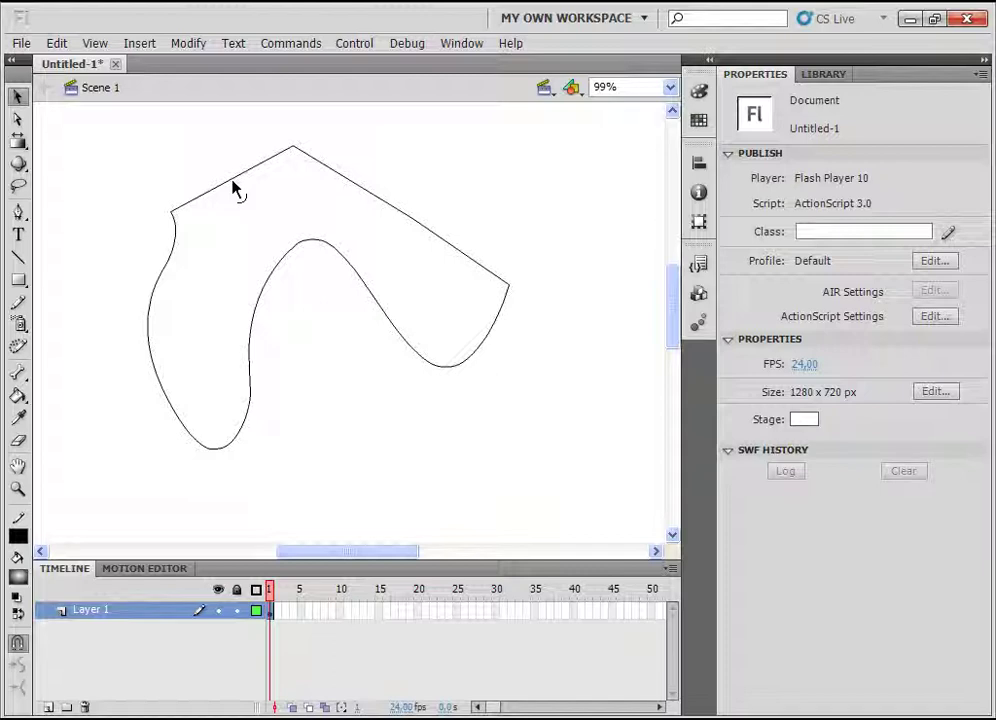
- Bend the outline's top-left edge into an upward curve and bow its left side outward
{"action": "left_click_drag", "start_coordinate": [228, 183], "coordinate": [212, 140]}
{"action": "mouse_move", "coordinate": [151, 329]}
{"action": "left_mouse_down"}
{"action": "mouse_move", "coordinate": [142, 329]}
{"action": "mouse_move", "coordinate": [173, 316]}
{"action": "mouse_move", "coordinate": [170, 262]}
{"action": "mouse_move", "coordinate": [169, 367]}
{"action": "mouse_move", "coordinate": [169, 322]}
{"action": "left_mouse_up"}
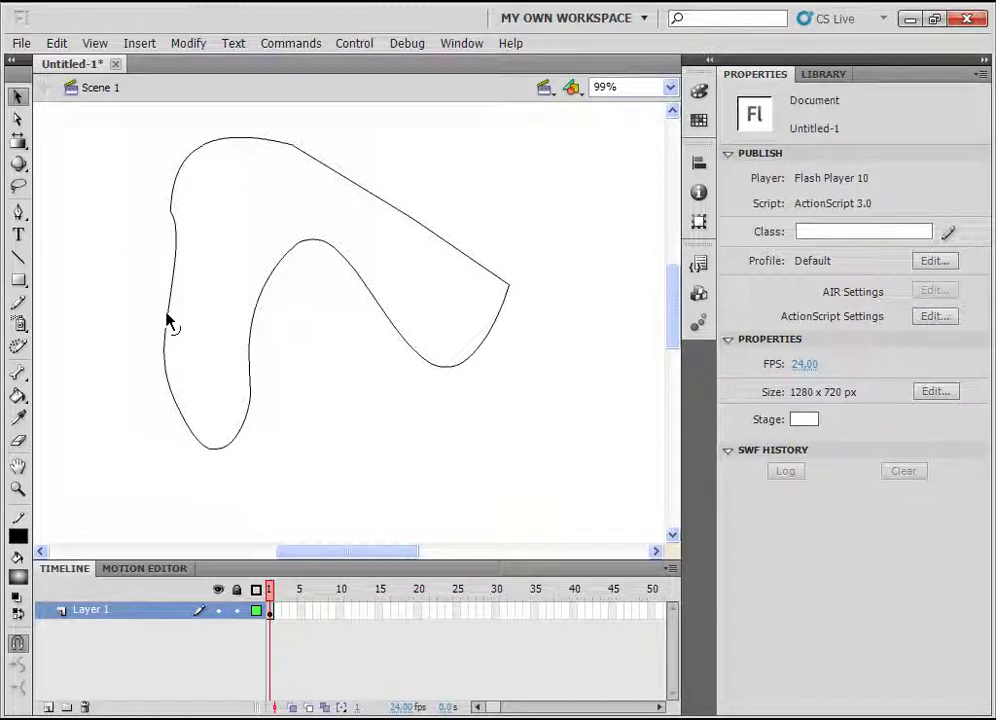
{"action": "left_click", "coordinate": [20, 215]}
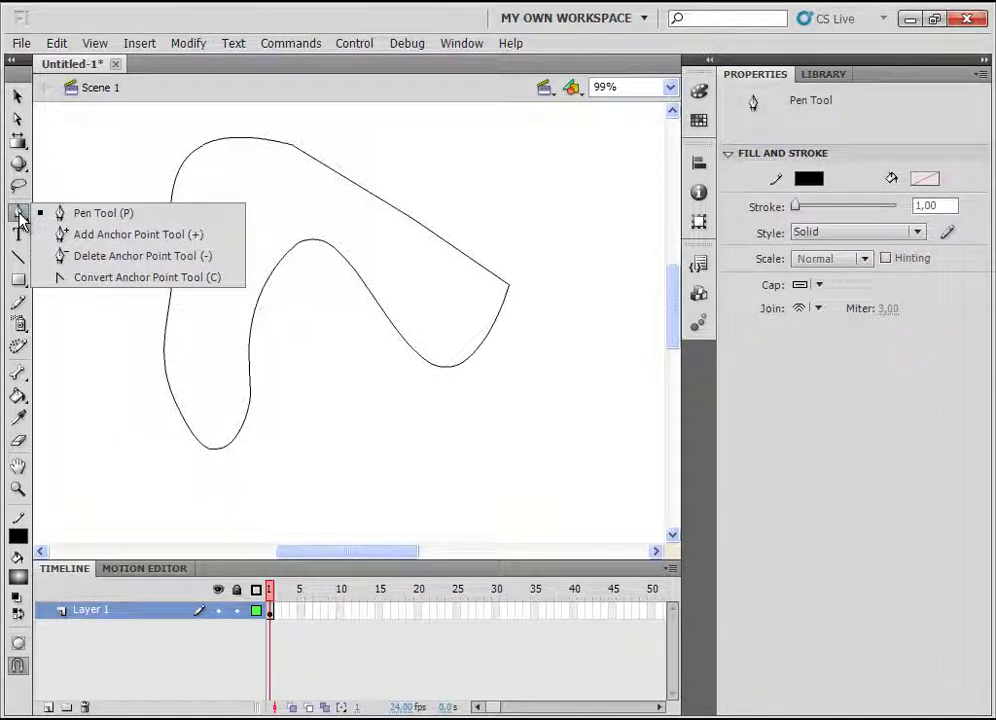
- Add anchor points along the inner curve and lower-right side of the outline
{"action": "left_click", "coordinate": [78, 236]}
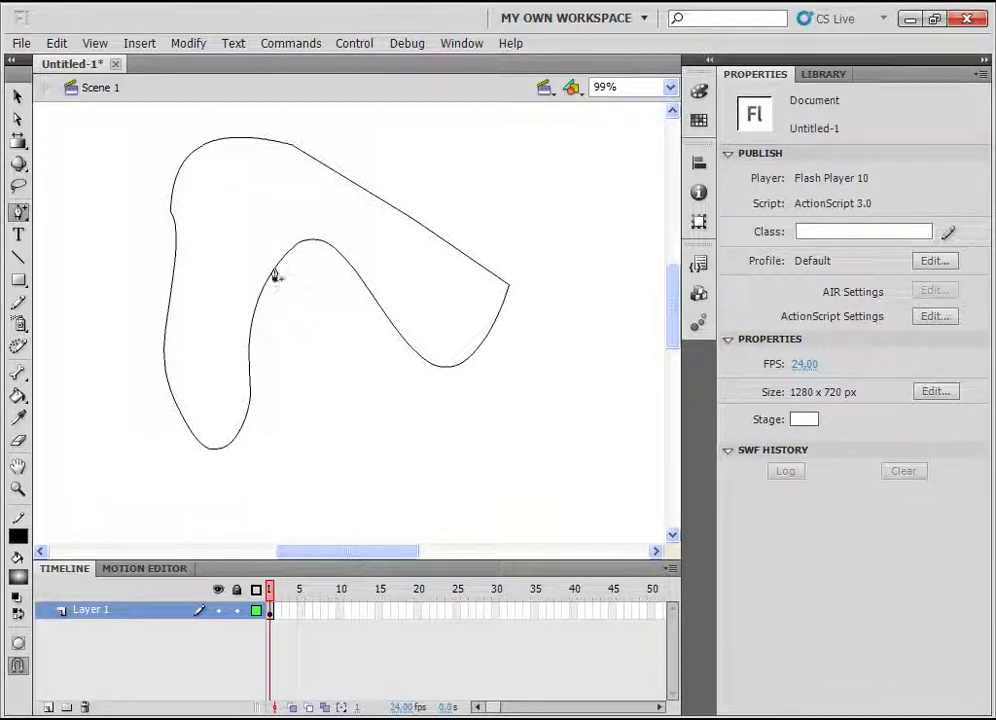
{"action": "left_click", "coordinate": [273, 277]}
{"action": "left_click", "coordinate": [448, 368]}
{"action": "left_click", "coordinate": [494, 322]}
{"action": "left_click", "coordinate": [463, 253]}
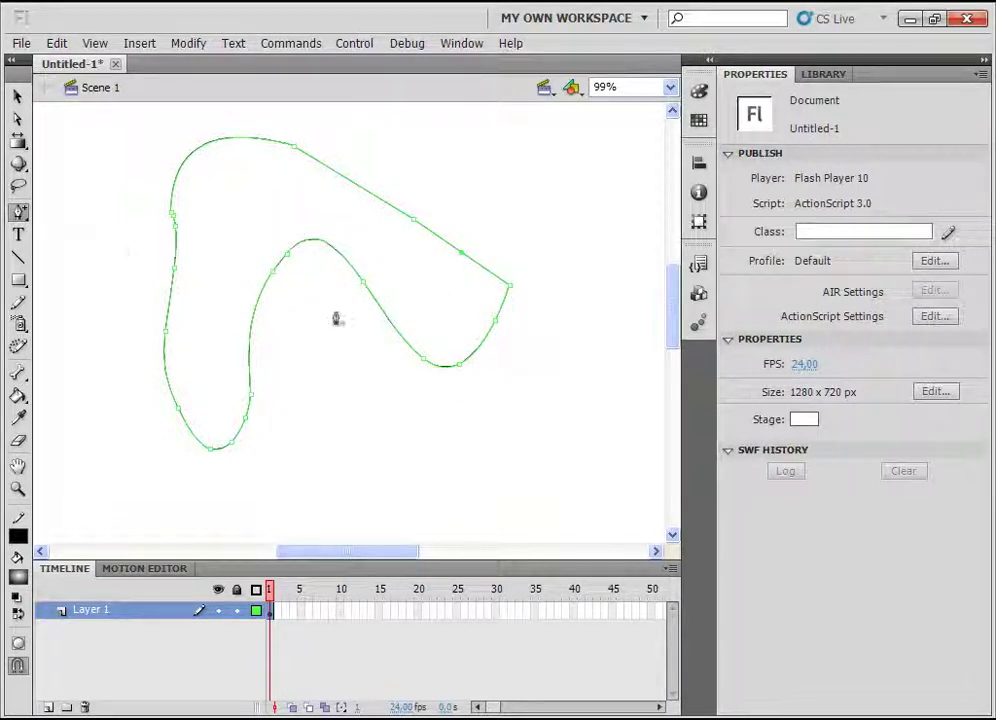
{"action": "left_click", "coordinate": [462, 253]}
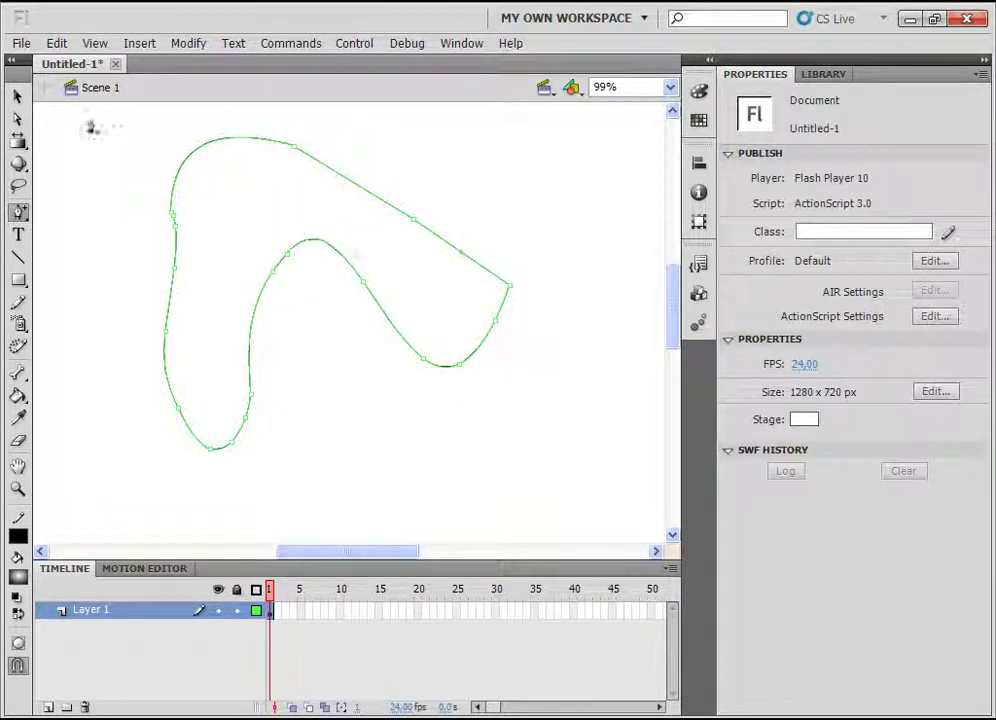
- Pull an upper-right anchor out into a new corner and adjust the inner-left curve's handle
{"action": "left_click", "coordinate": [17, 118]}
{"action": "left_click_drag", "start_coordinate": [462, 254], "coordinate": [490, 233]}
{"action": "left_click", "coordinate": [290, 258]}
{"action": "mouse_move", "coordinate": [280, 296]}
{"action": "left_mouse_down"}
{"action": "mouse_move", "coordinate": [289, 313]}
{"action": "mouse_move", "coordinate": [262, 356]}
{"action": "mouse_move", "coordinate": [295, 322]}
{"action": "mouse_move", "coordinate": [286, 305]}
{"action": "left_mouse_up"}
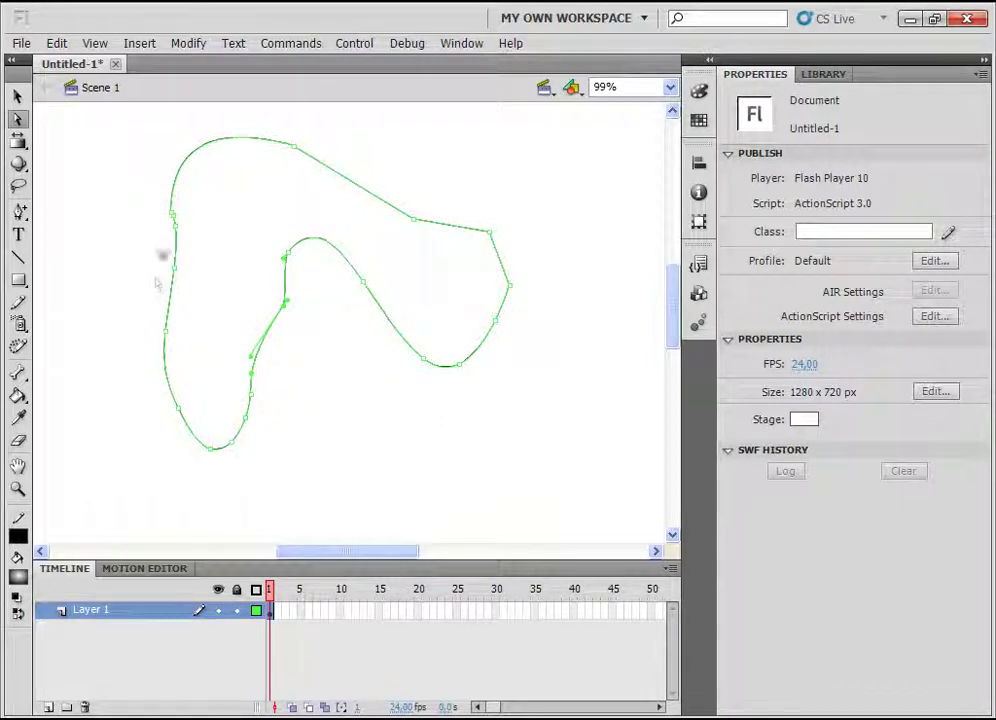
- Delete three anchor points along the lower-left inner curve with the Delete Anchor Point Tool
{"action": "left_click", "coordinate": [20, 212]}
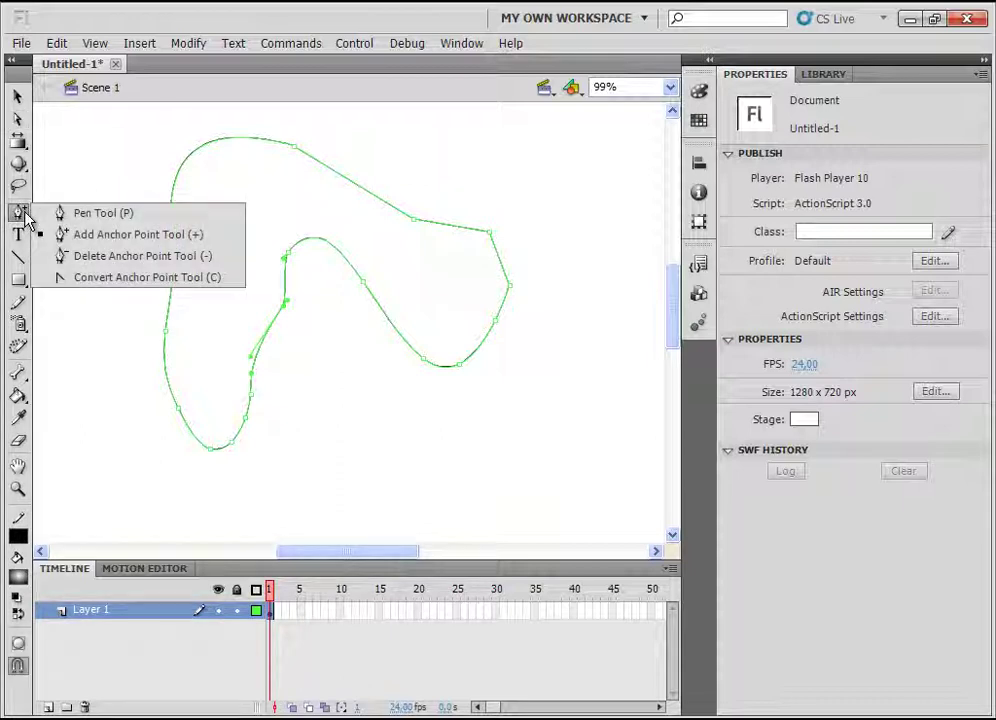
{"action": "left_click", "coordinate": [84, 257]}
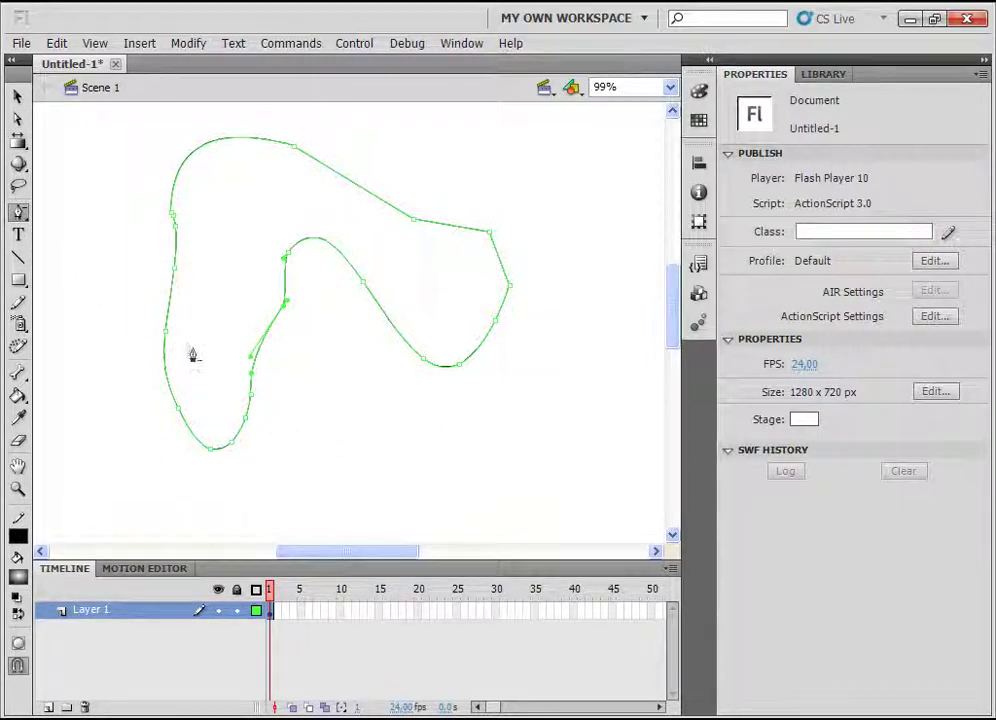
{"action": "left_click", "coordinate": [251, 395]}
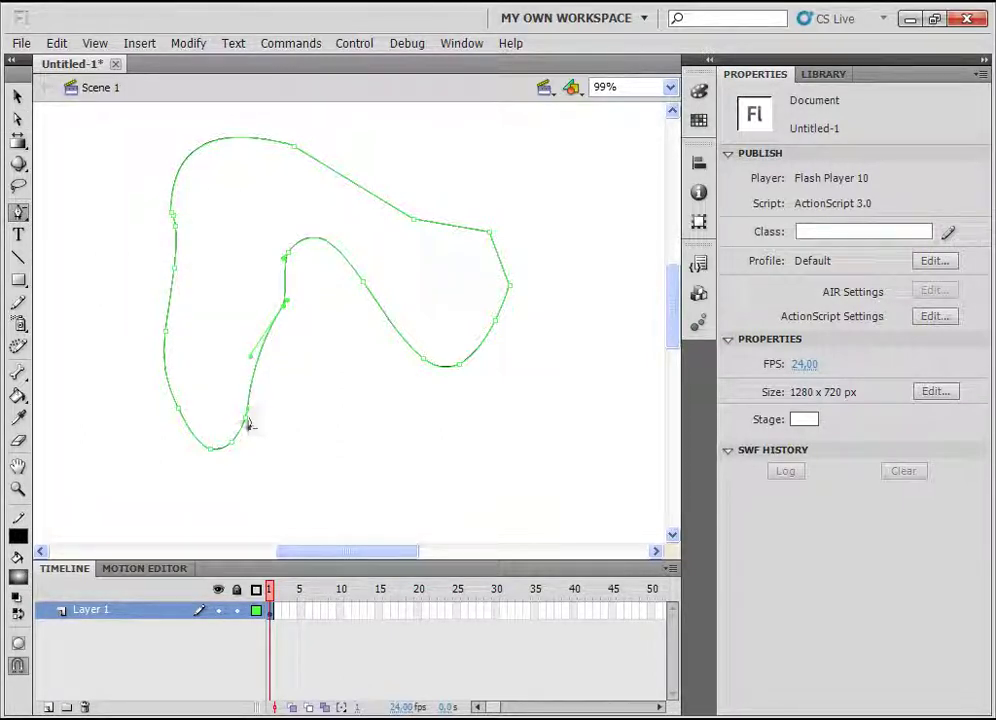
{"action": "left_click", "coordinate": [247, 416]}
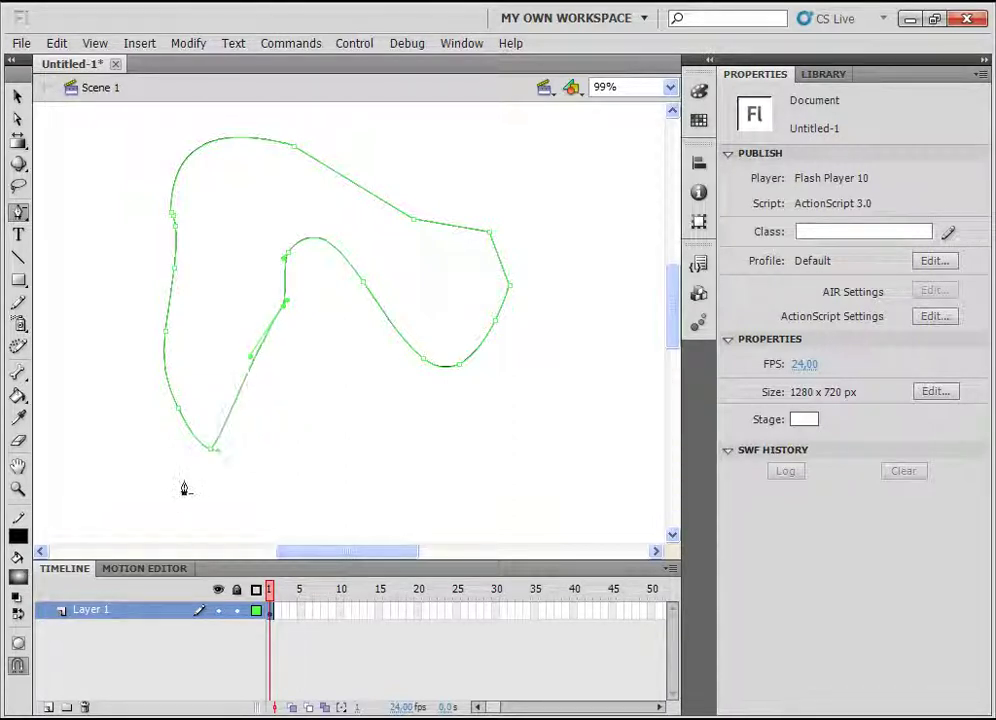
{"action": "left_click", "coordinate": [211, 451]}
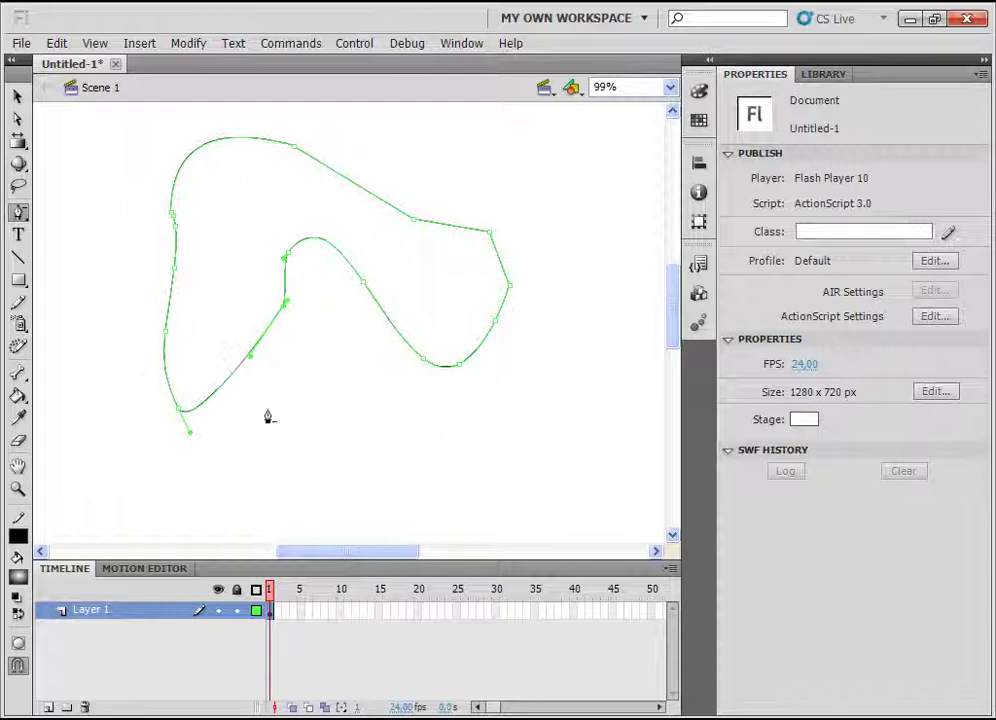
{"action": "left_click", "coordinate": [19, 214]}
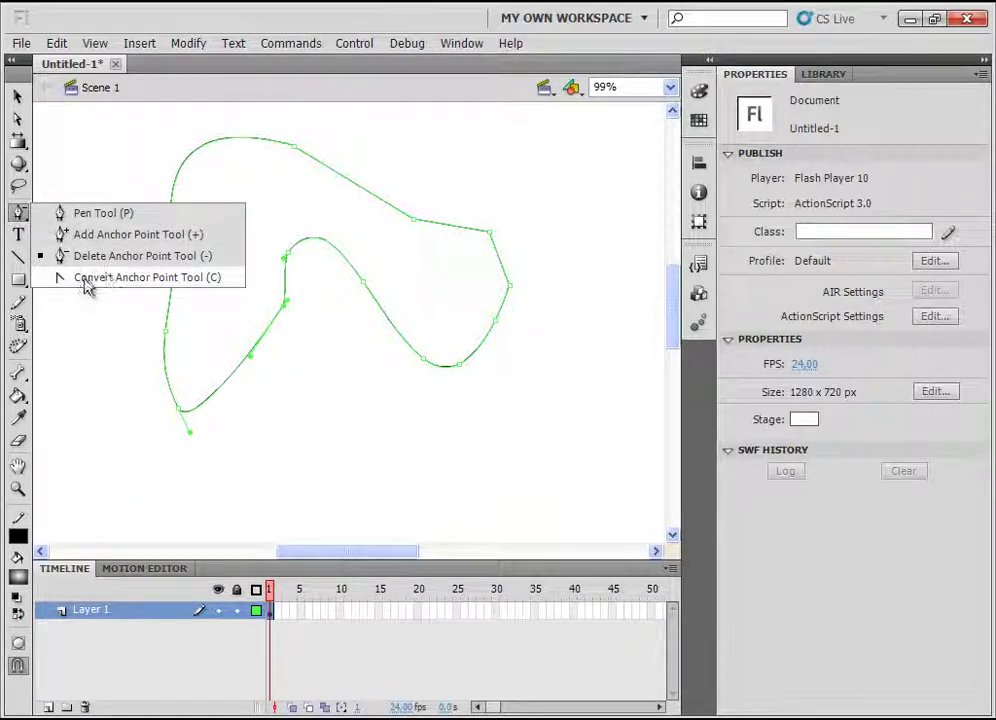
- With Convert Anchor Point, round the helmet's lower-left corner and bend the inner and lower-right curves
{"action": "left_click", "coordinate": [120, 277]}
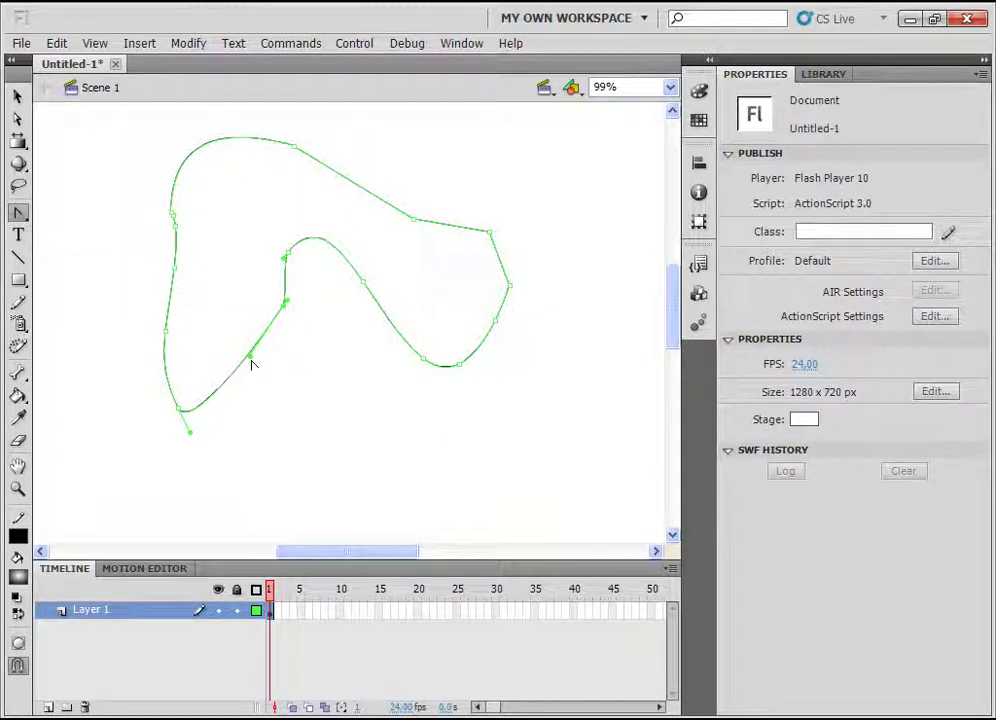
{"action": "left_click_drag", "start_coordinate": [254, 360], "coordinate": [172, 195]}
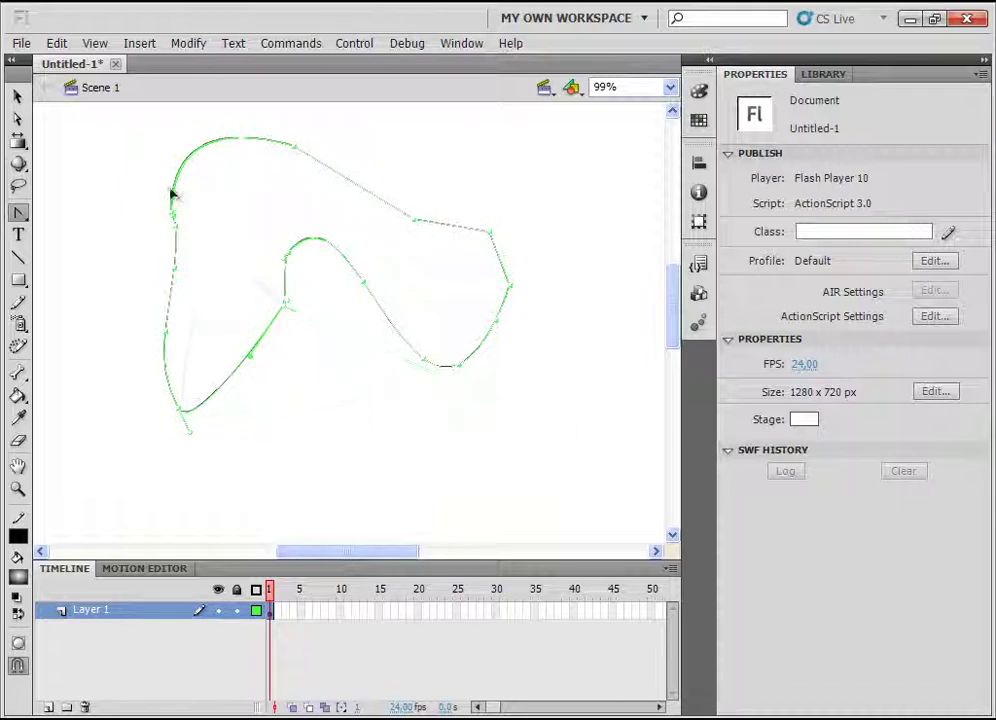
{"action": "left_click_drag", "start_coordinate": [285, 300], "coordinate": [350, 408]}
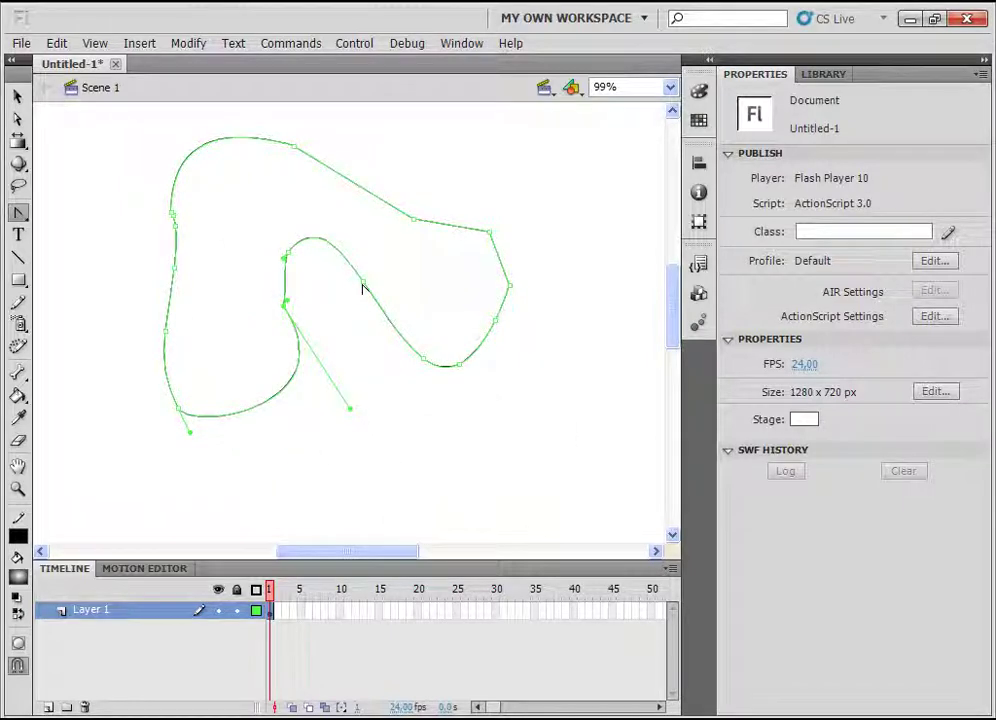
{"action": "left_click_drag", "start_coordinate": [363, 284], "coordinate": [378, 233]}
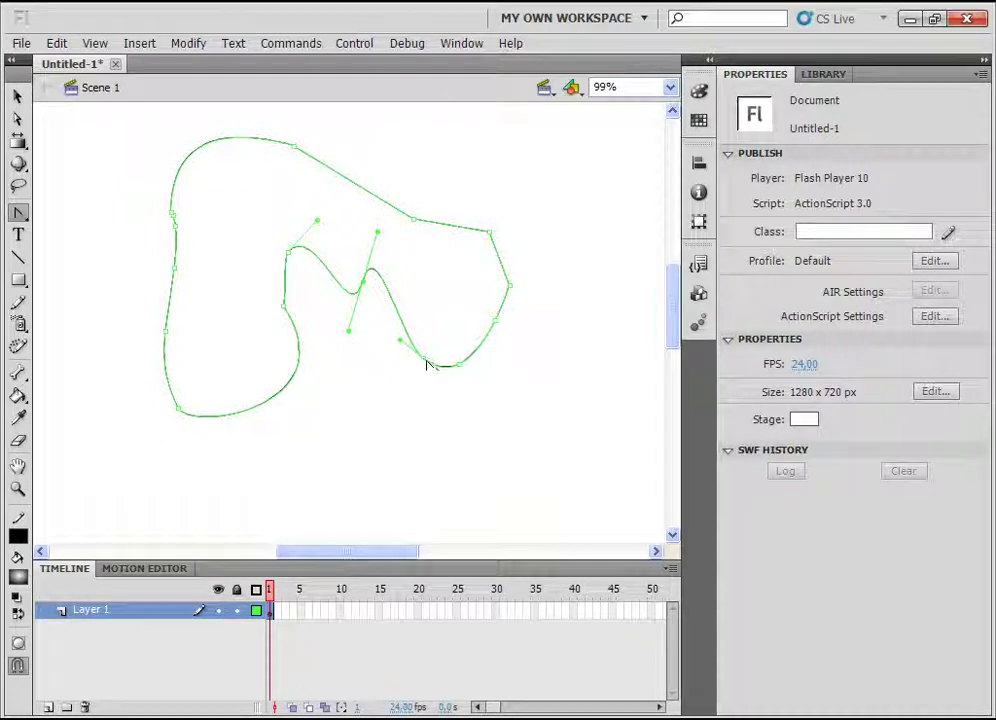
{"action": "left_click_drag", "start_coordinate": [356, 406], "coordinate": [175, 491]}
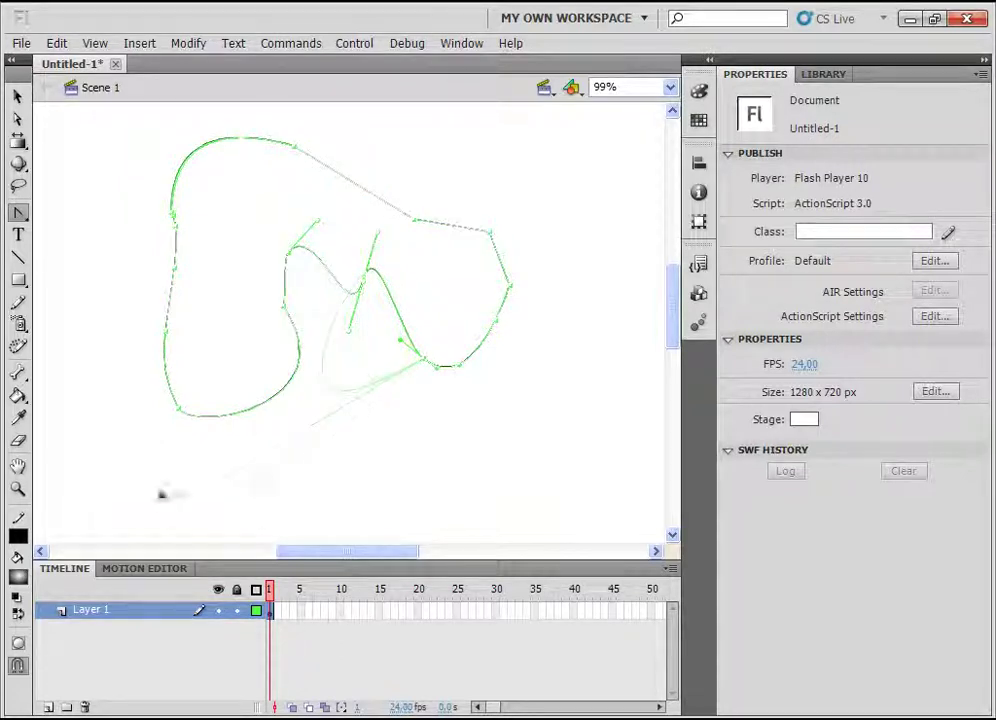
{"action": "left_click_drag", "start_coordinate": [455, 352], "coordinate": [361, 345]}
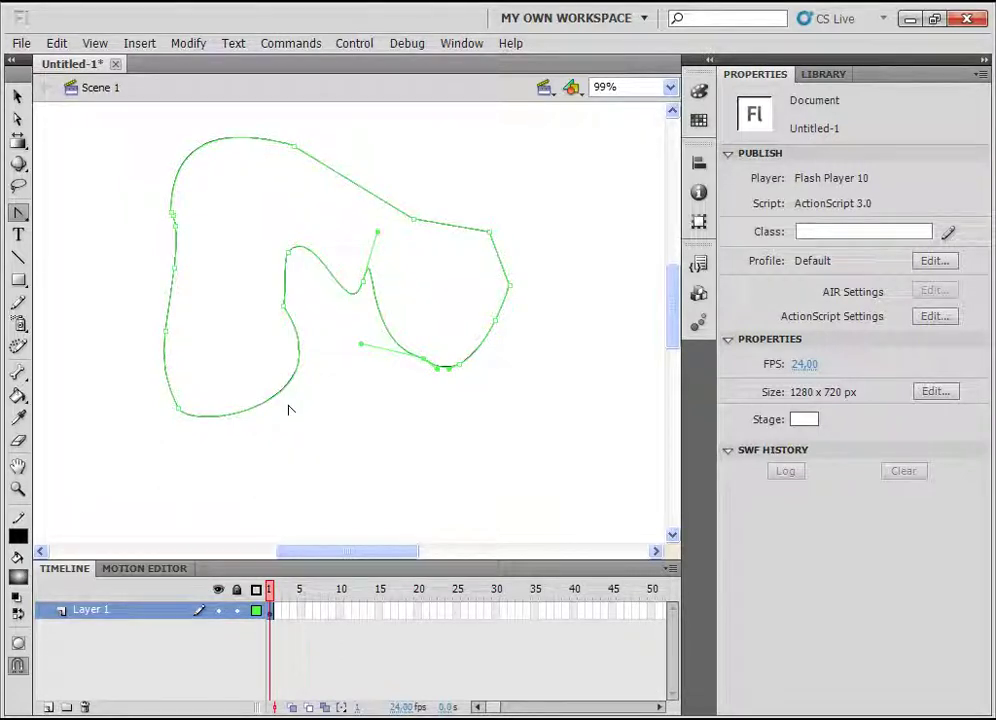